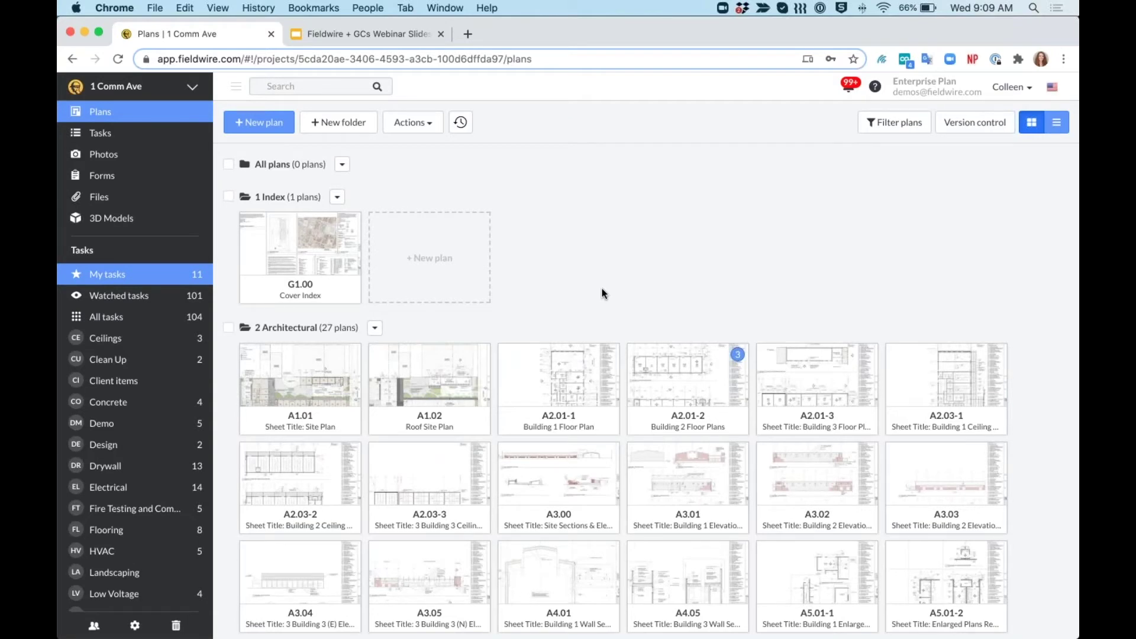
- Open the A2.01-1 Building 1 Floor Plan sheet from the project's Plans list
{"action": "left_click", "coordinate": [563, 380]}
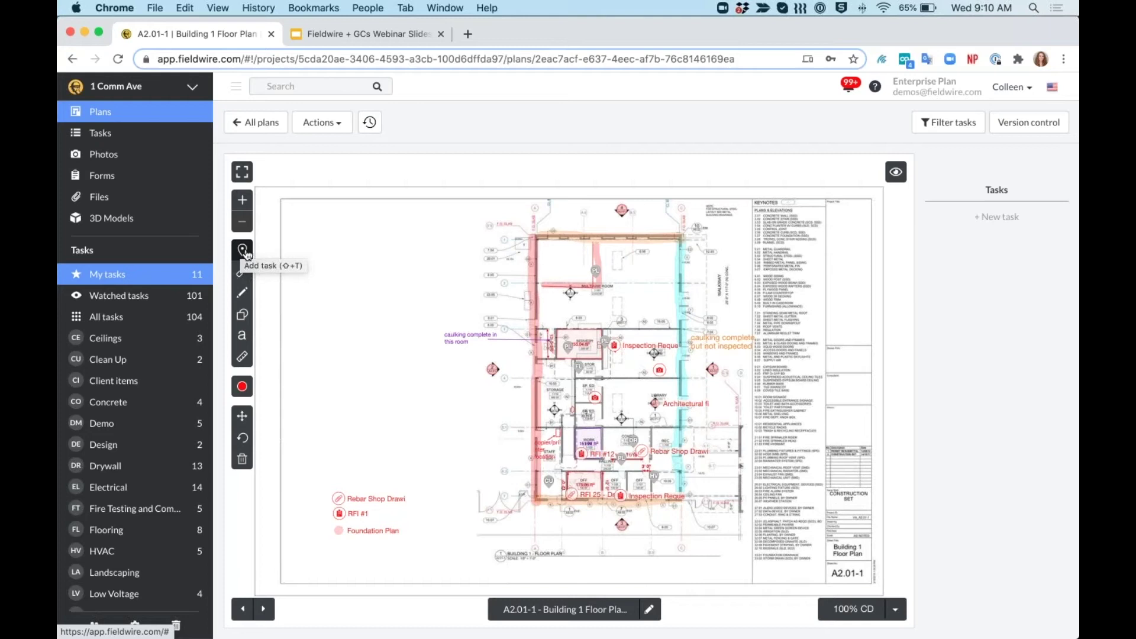
- Pin a new task in a room on the plan titled 'Concrete Pre-pour inspection'
{"action": "left_click", "coordinate": [242, 251]}
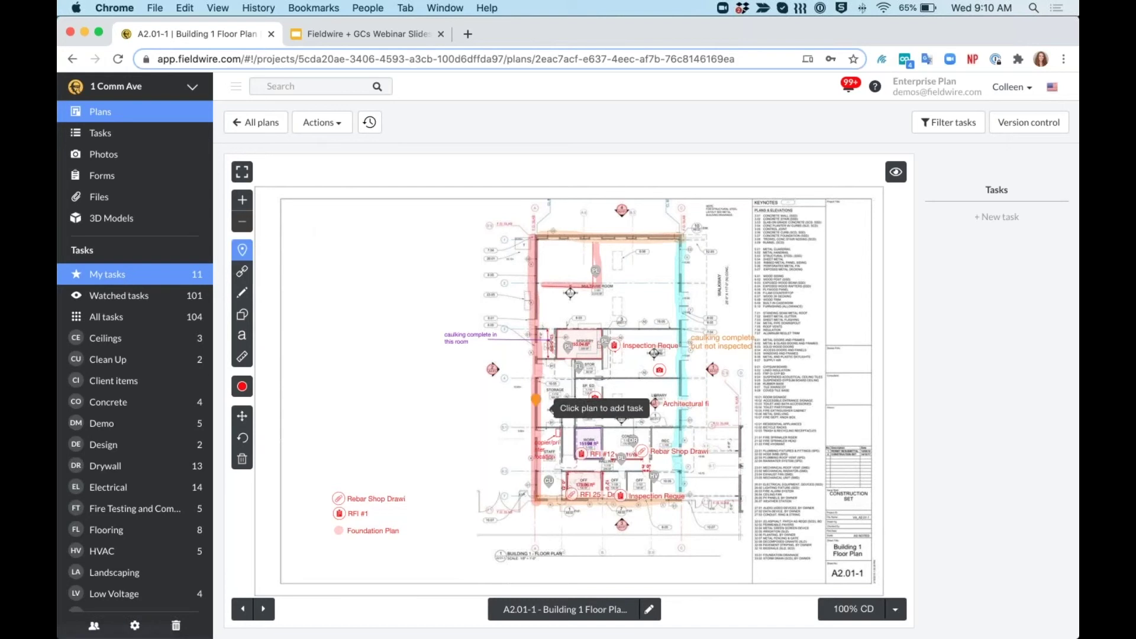
{"action": "left_click", "coordinate": [598, 368]}
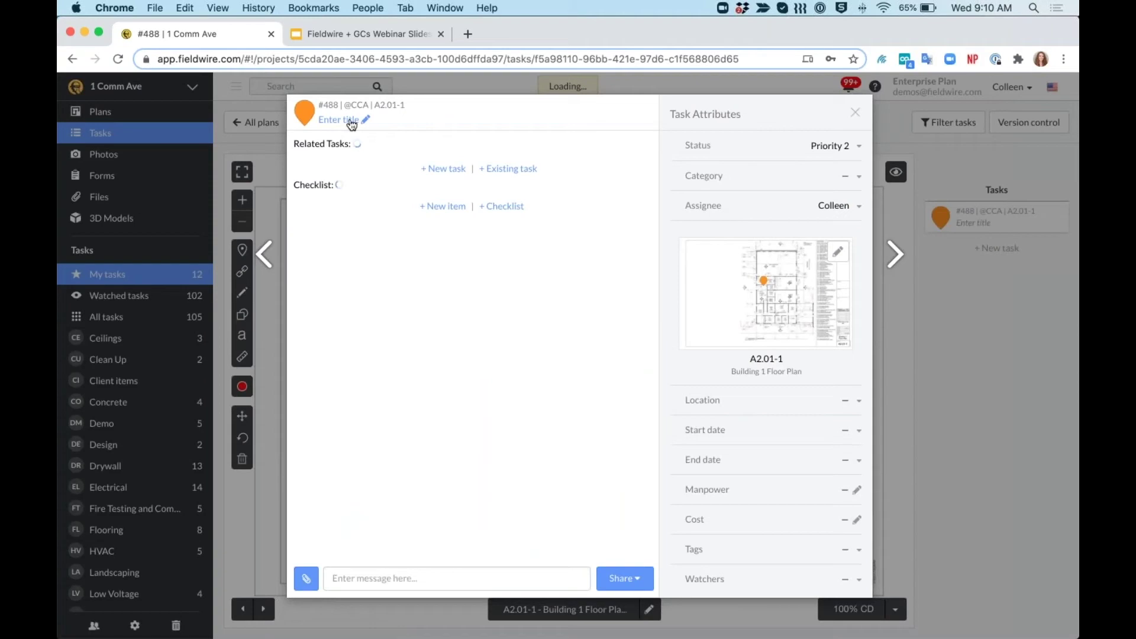
{"action": "left_click", "coordinate": [354, 116]}
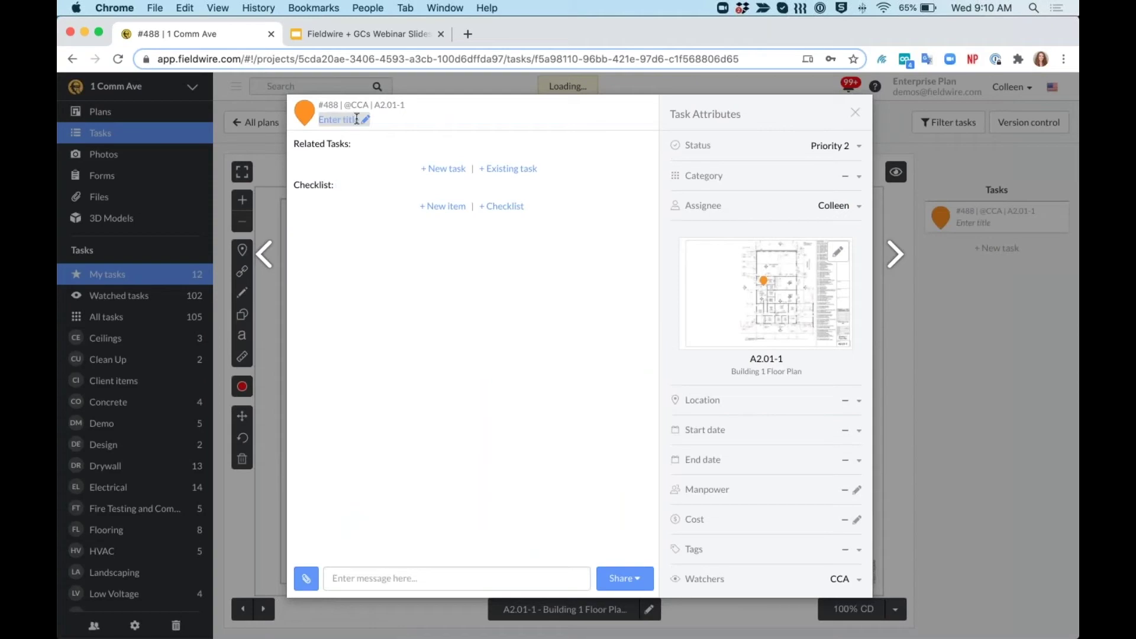
{"action": "type", "text": "Concre"}
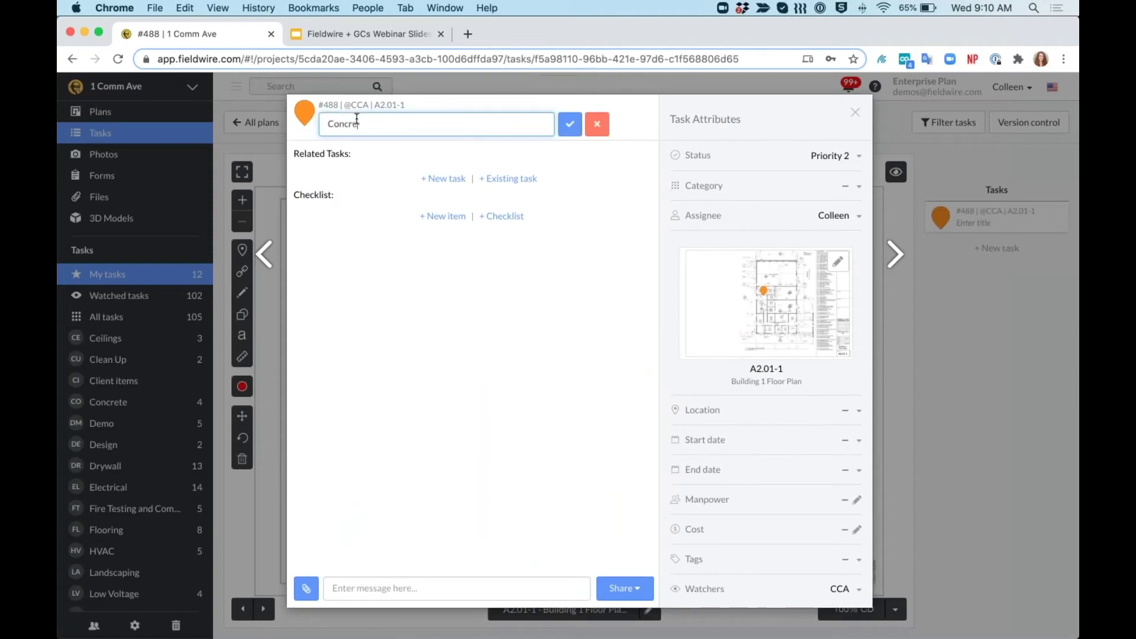
{"action": "type", "text": "te Pre-pour inspection"}
{"action": "left_click", "coordinate": [569, 124]}
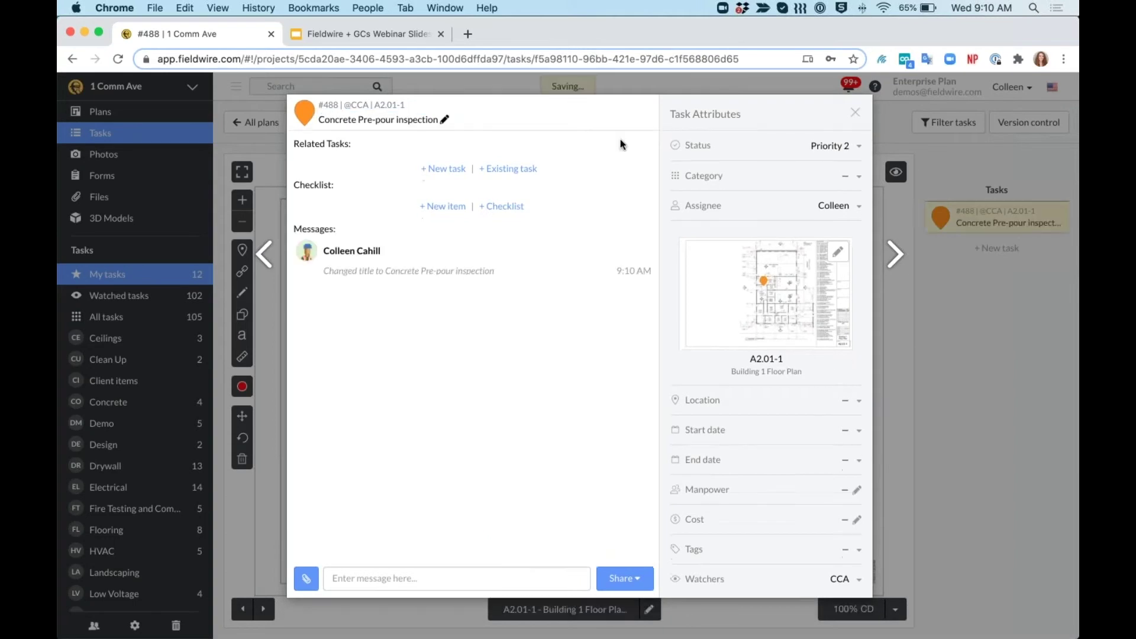
- Keep the task at Priority 2 and set its category to Concrete
{"action": "left_click", "coordinate": [846, 149]}
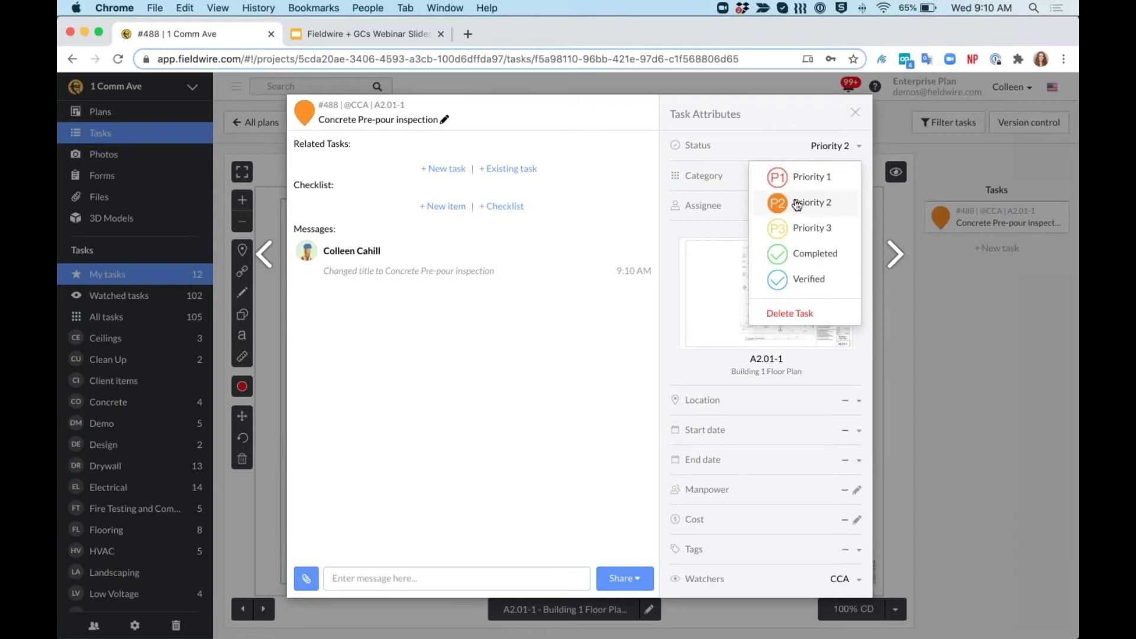
{"action": "left_click", "coordinate": [788, 134]}
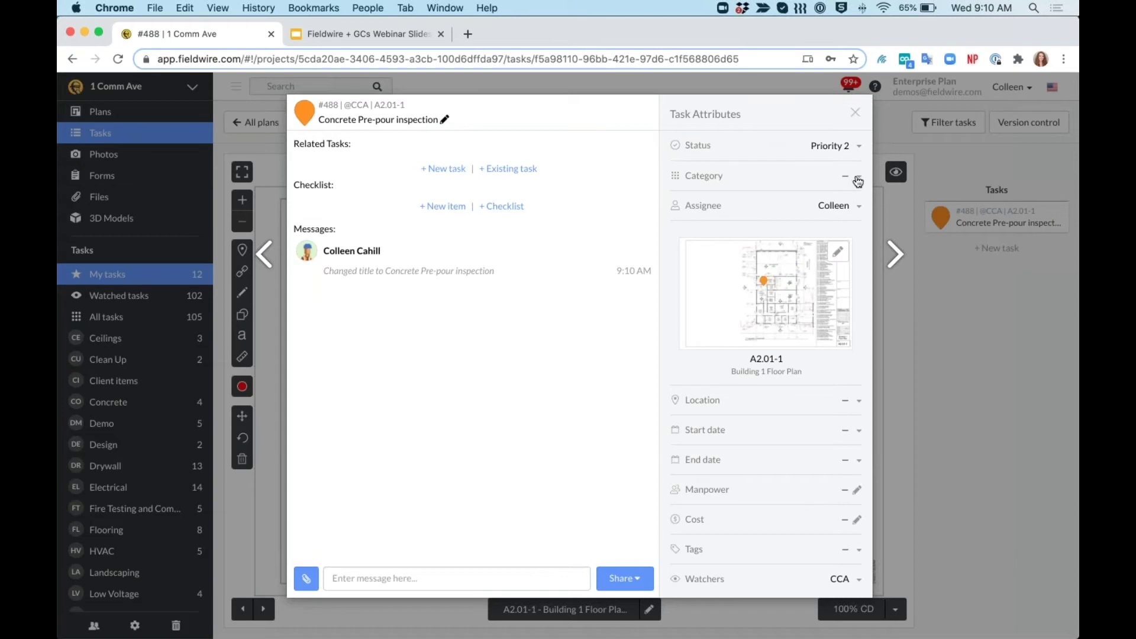
{"action": "left_click", "coordinate": [858, 179]}
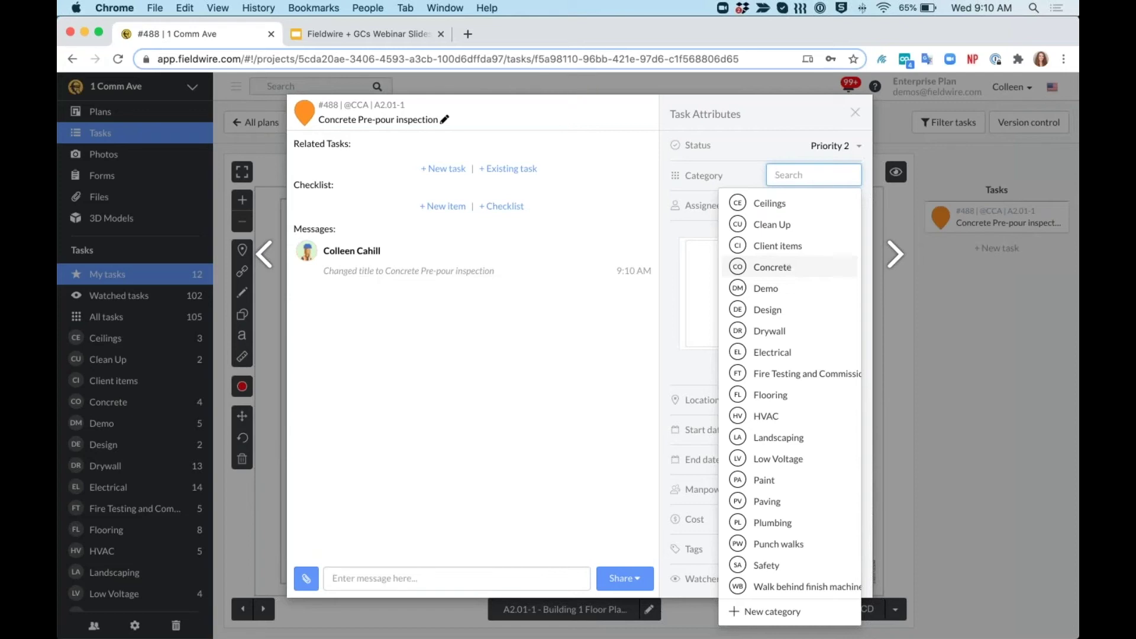
{"action": "left_click", "coordinate": [787, 265]}
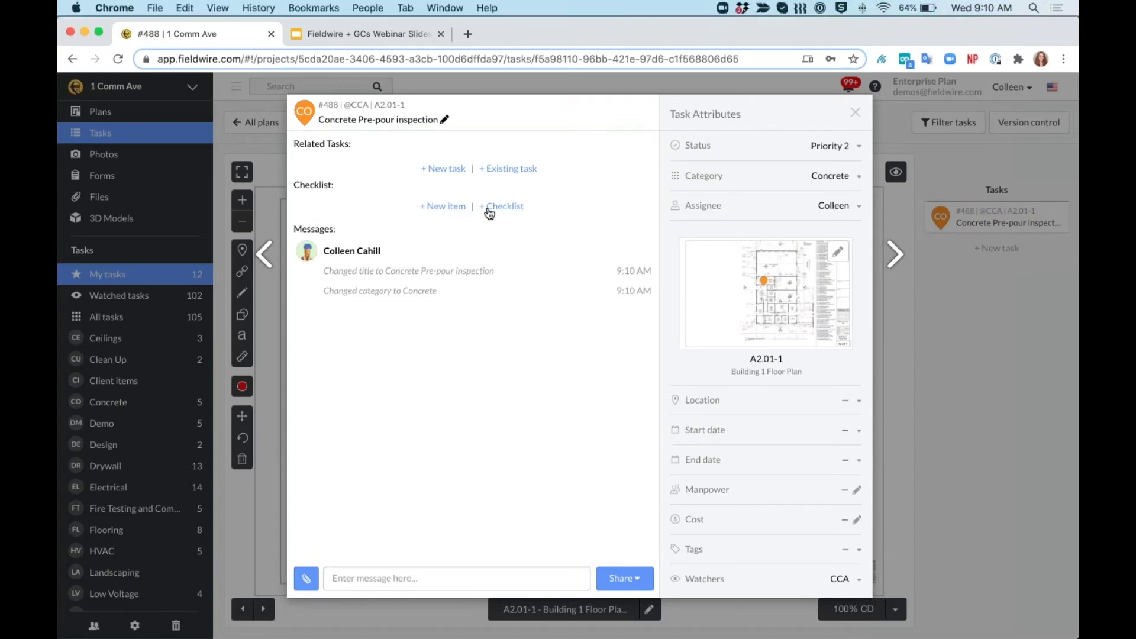
- Add the 13-item Concrete Pre-pour Checklist template to the task, then begin reassigning it
{"action": "left_click", "coordinate": [452, 208]}
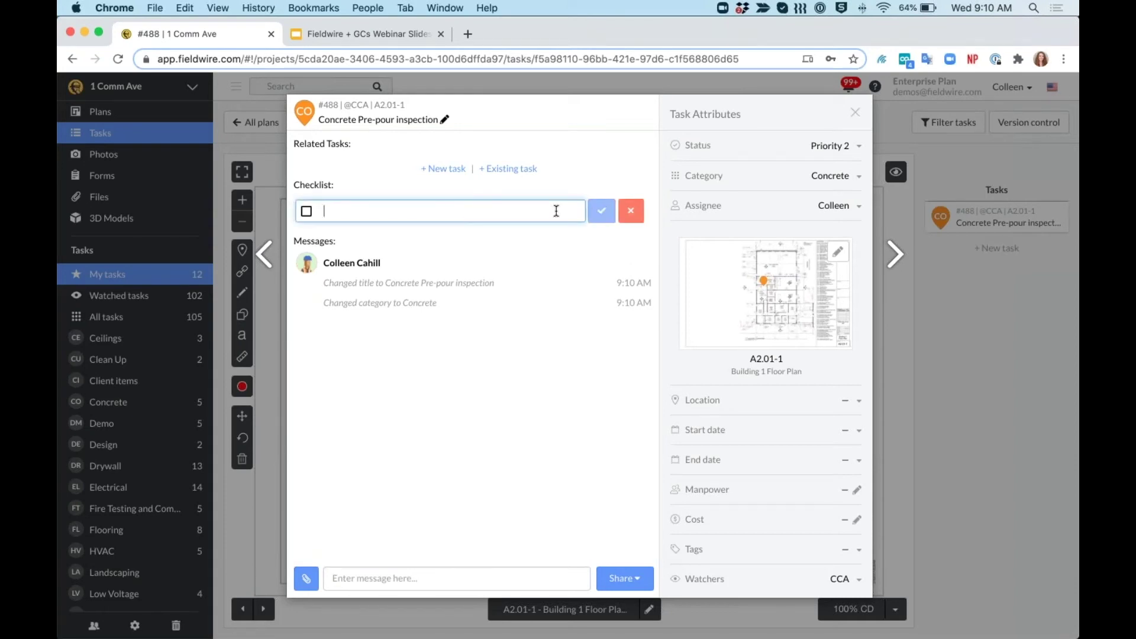
{"action": "left_click", "coordinate": [640, 216]}
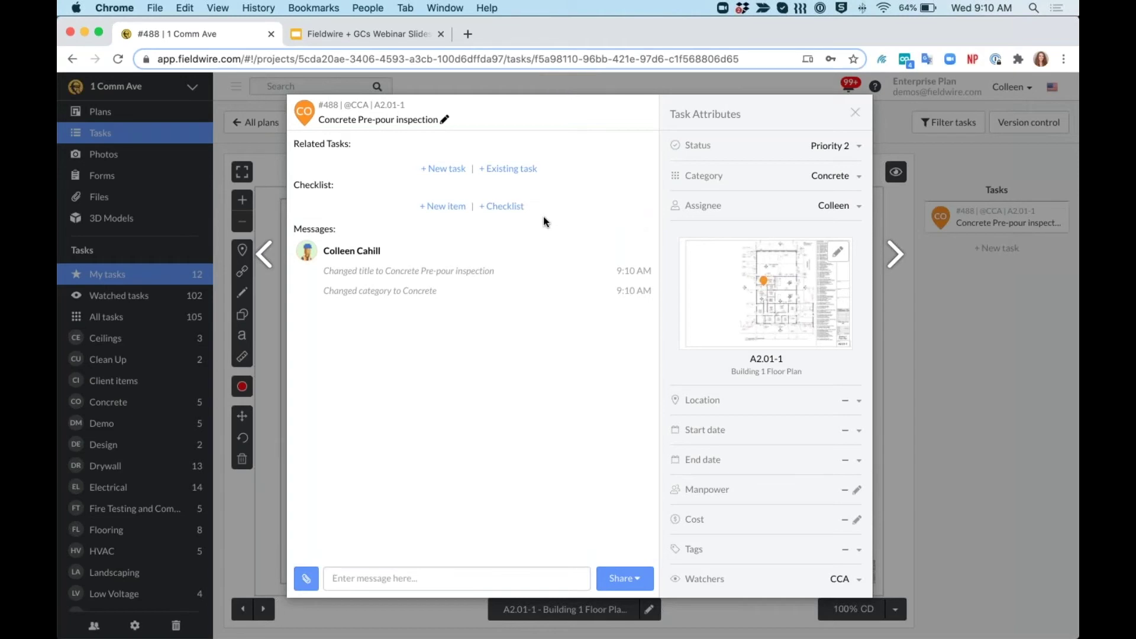
{"action": "left_click", "coordinate": [511, 214]}
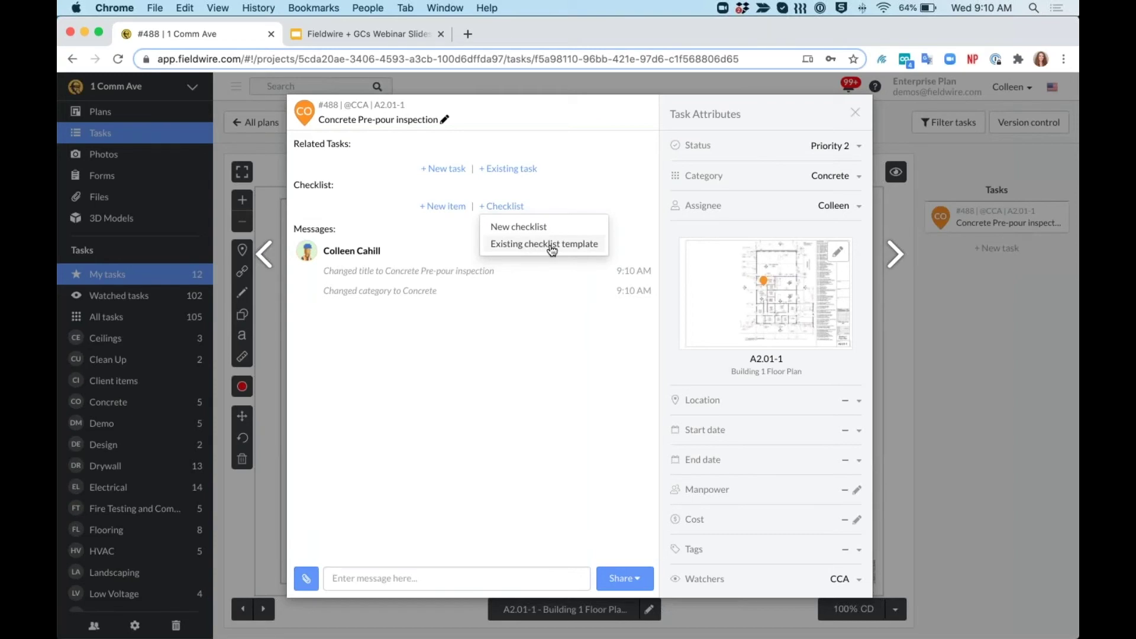
{"action": "left_click", "coordinate": [551, 249]}
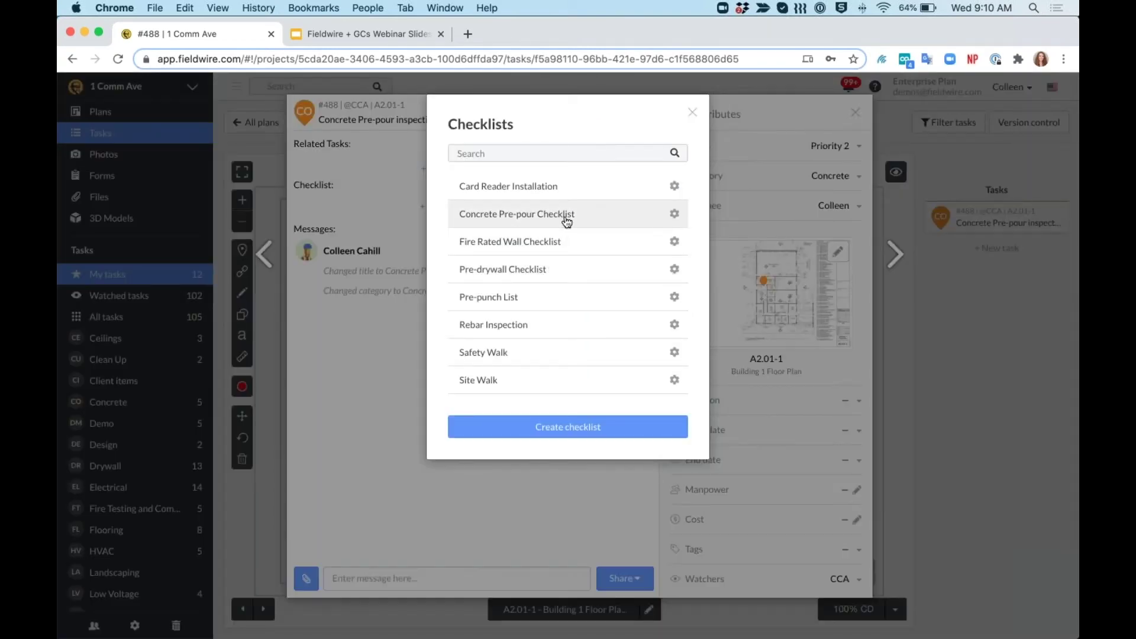
{"action": "left_click", "coordinate": [566, 217]}
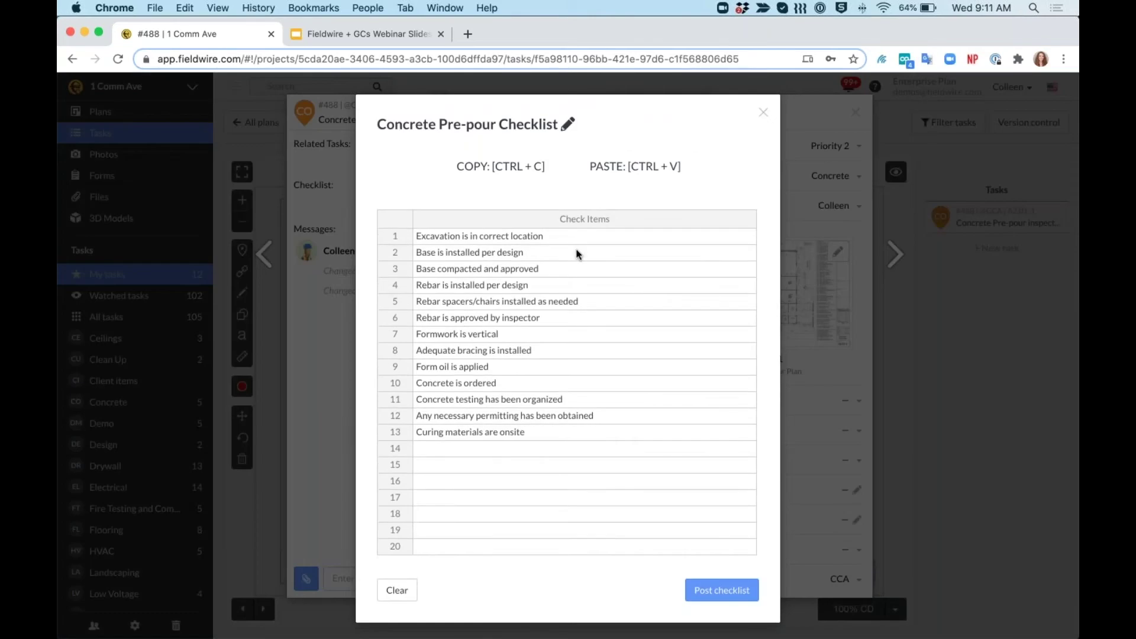
{"action": "left_click", "coordinate": [710, 590]}
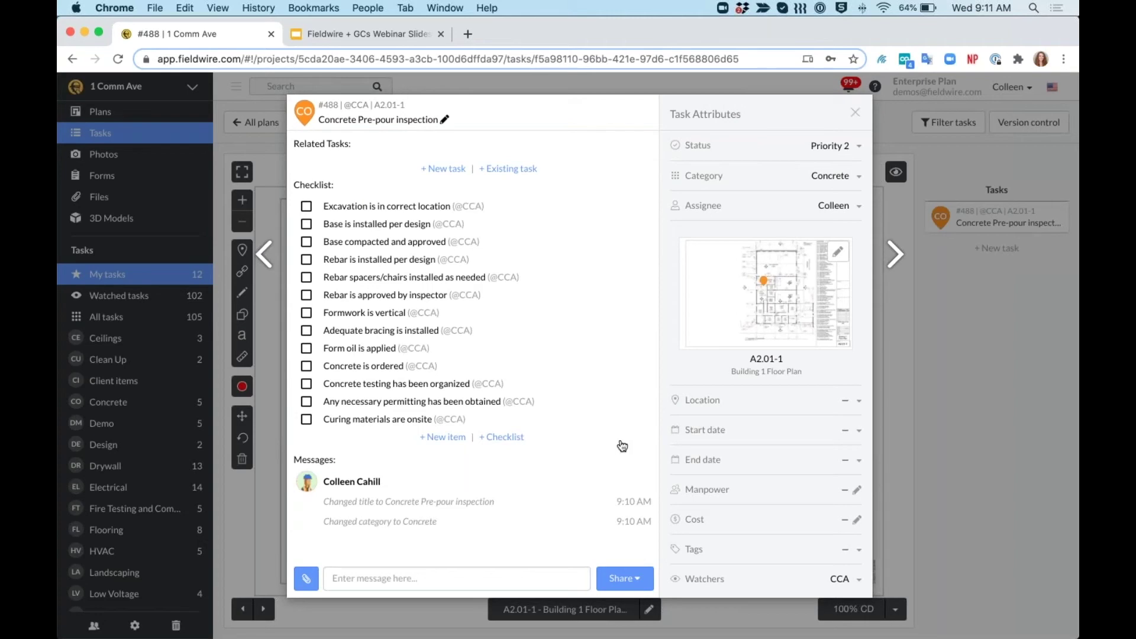
{"action": "left_click", "coordinate": [852, 210]}
{"action": "left_click", "coordinate": [758, 300]}
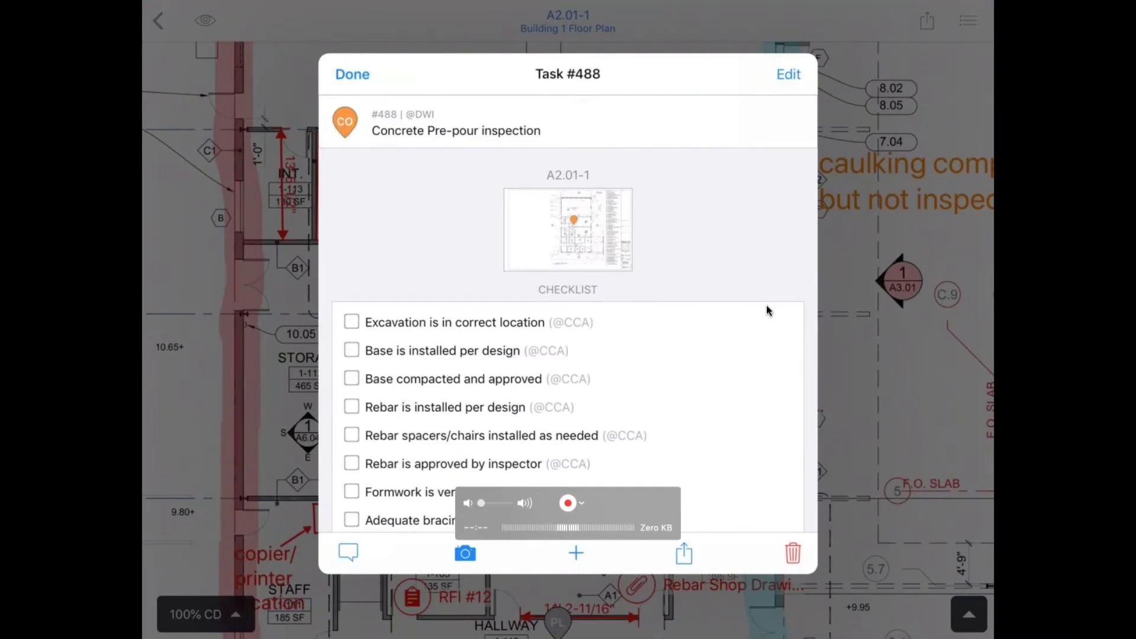
- Scroll through the task's pre-pour checklist items in the iPad task sheet
{"action": "scroll", "coordinate": [766, 304], "scroll_direction": "down", "scroll_amount": 2}
{"action": "scroll", "coordinate": [765, 304], "scroll_direction": "up", "scroll_amount": 2}
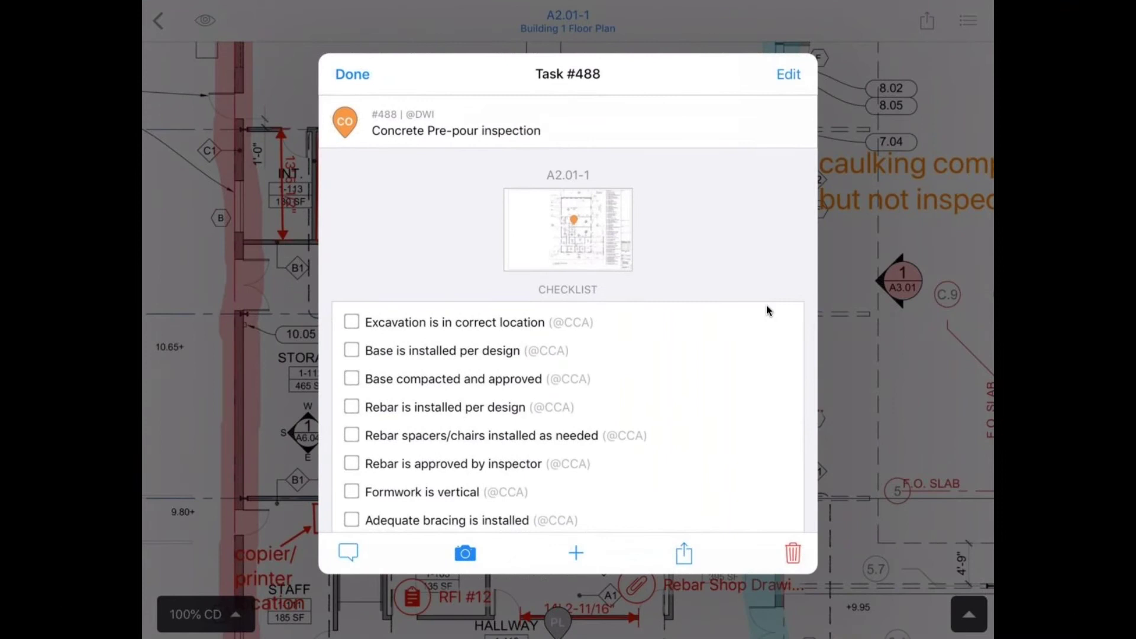
{"action": "scroll", "coordinate": [765, 304], "scroll_direction": "down", "scroll_amount": 5}
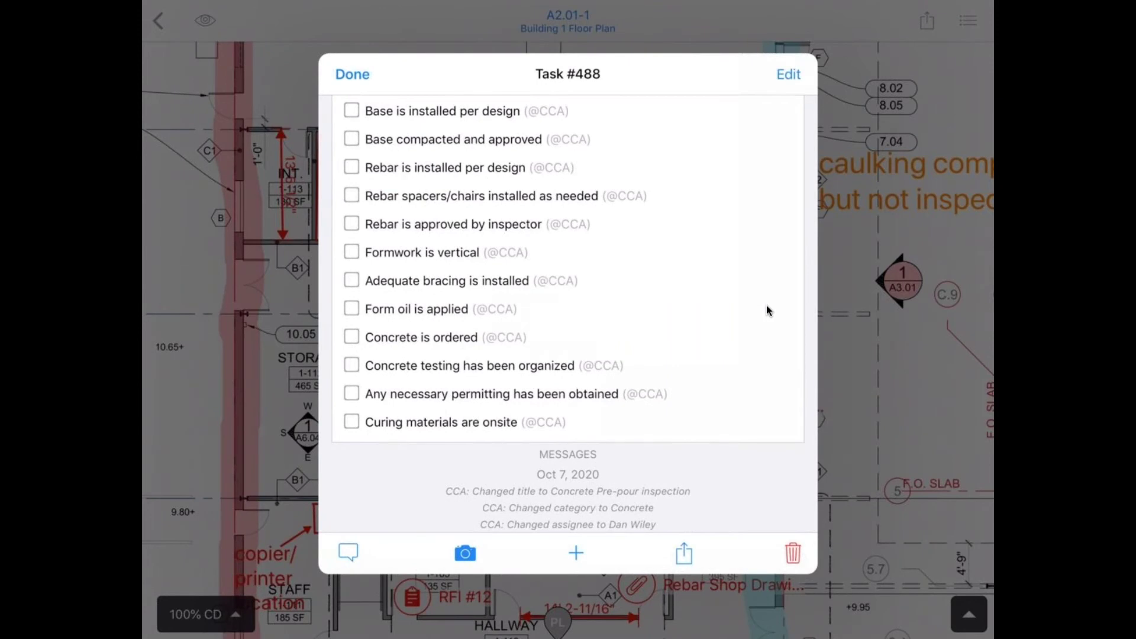
{"action": "scroll", "coordinate": [766, 308], "scroll_direction": "up", "scroll_amount": 5}
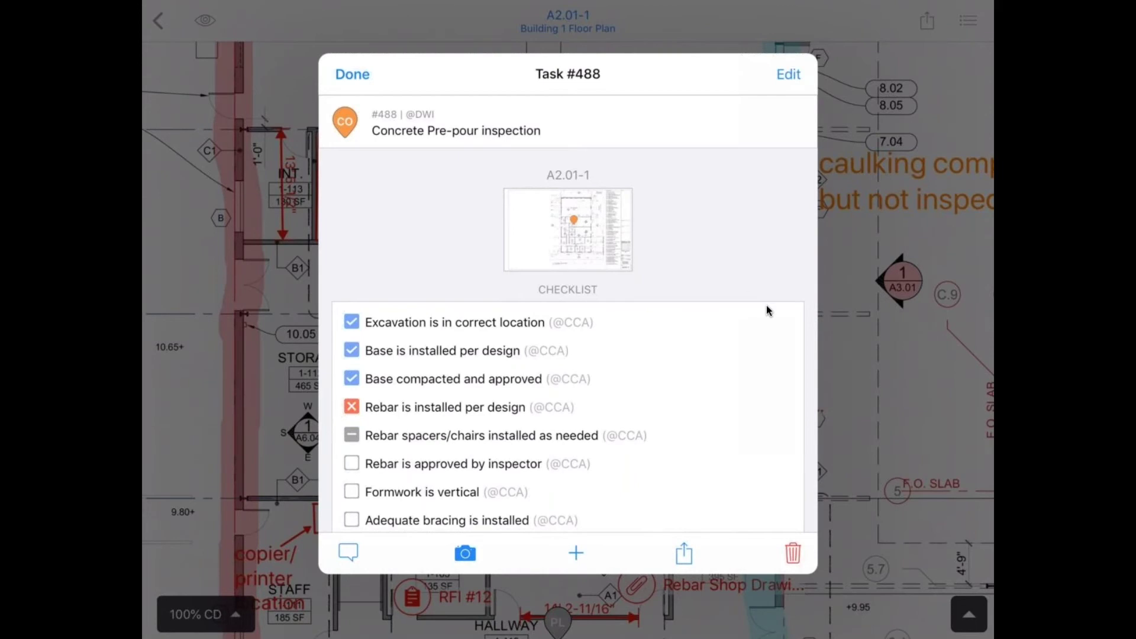
{"action": "scroll", "coordinate": [768, 310], "scroll_direction": "down", "scroll_amount": 5}
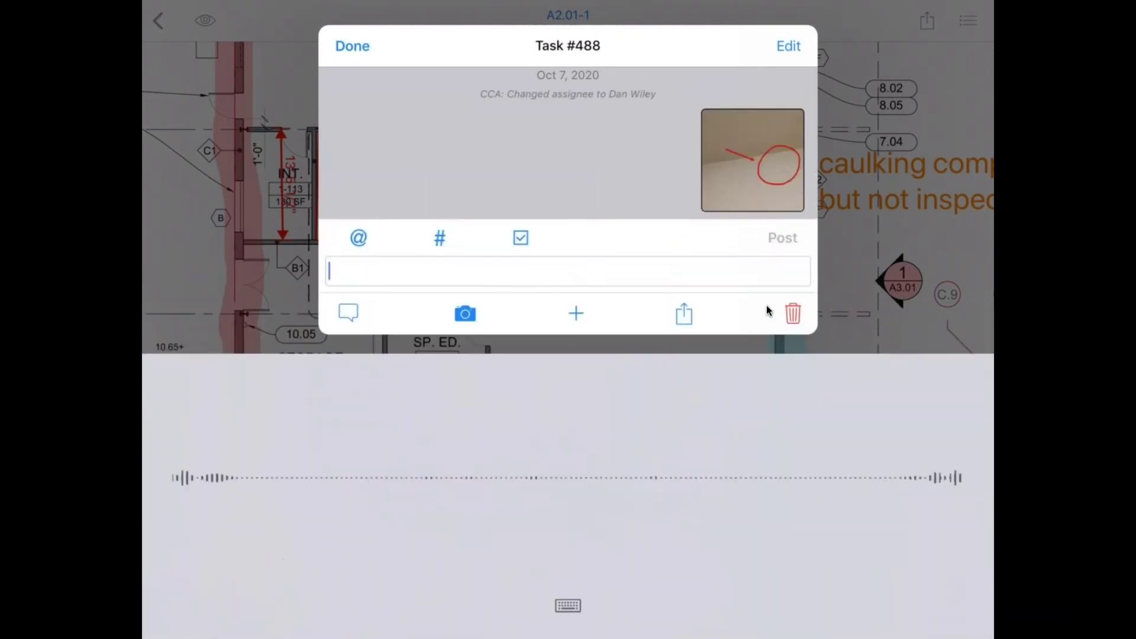
- Dictate and post the comment 'The rebar wasn't installed per the design here'
{"action": "key", "text": "F5"}
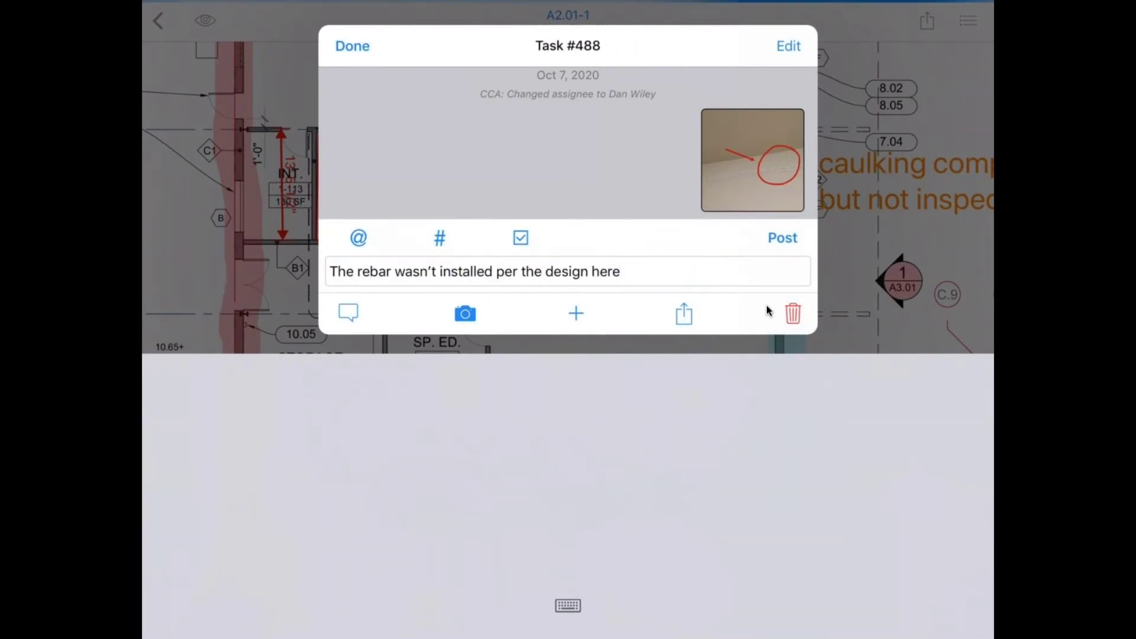
{"action": "key", "text": "Return"}
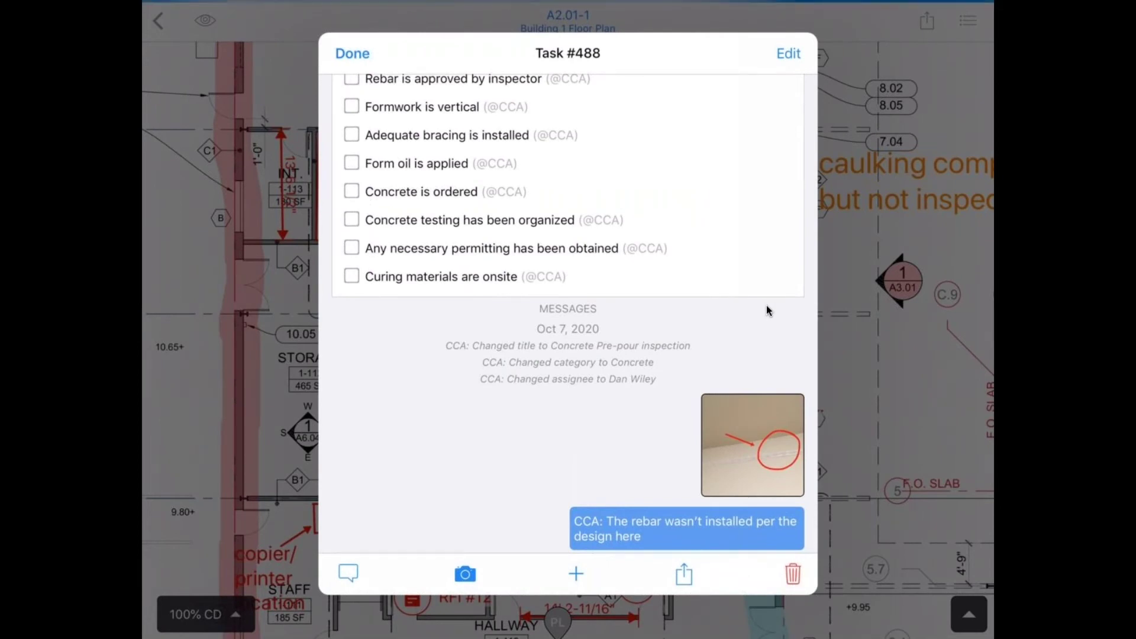
- Attach Rebar Shop Drawing Submittal.pdf from the project files to the task's messages
{"action": "left_click", "coordinate": [576, 573]}
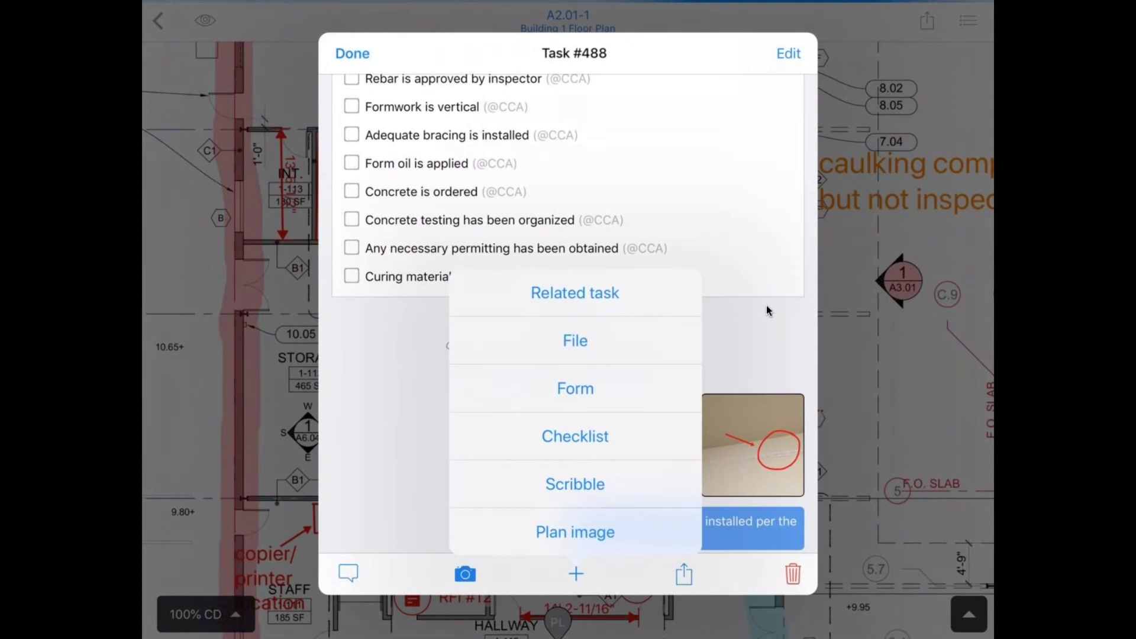
{"action": "left_click", "coordinate": [575, 340]}
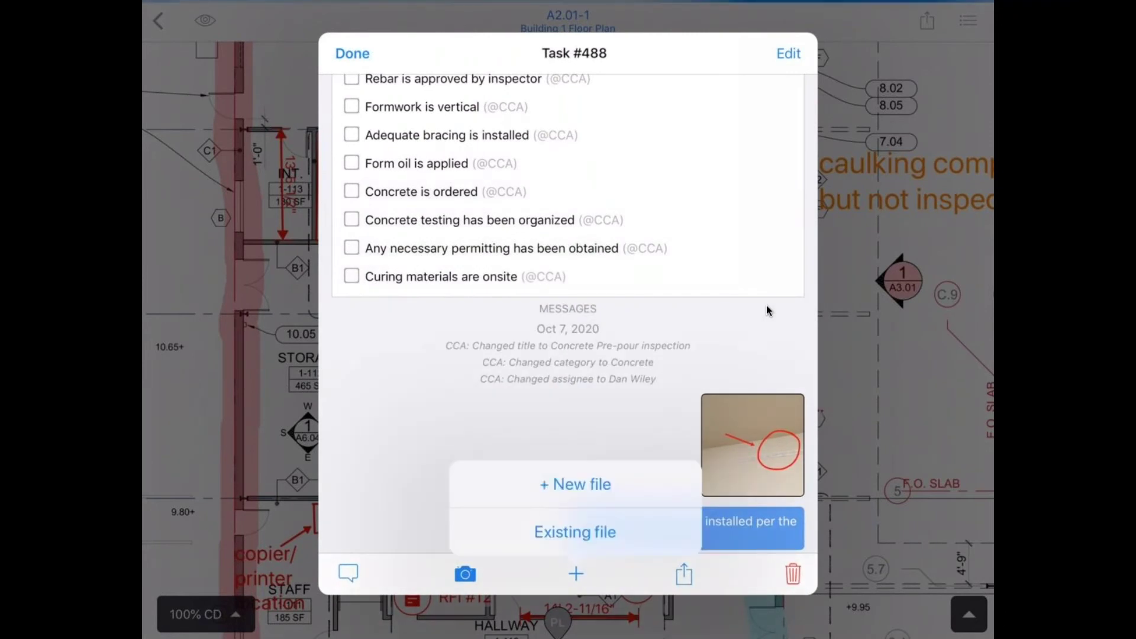
{"action": "left_click", "coordinate": [575, 532]}
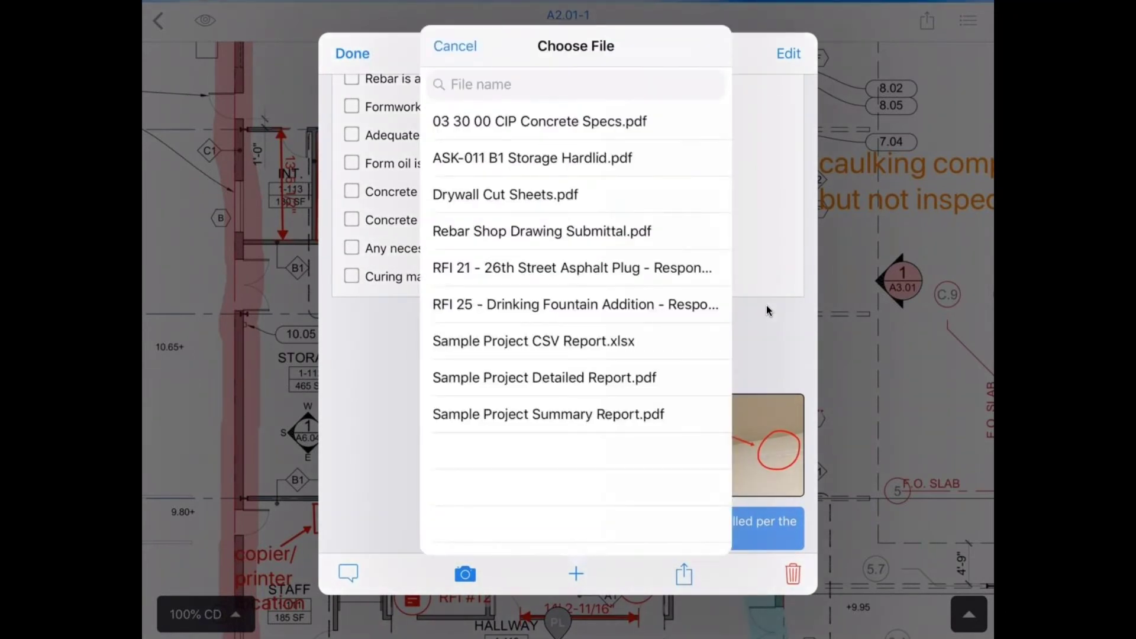
{"action": "left_click", "coordinate": [542, 231]}
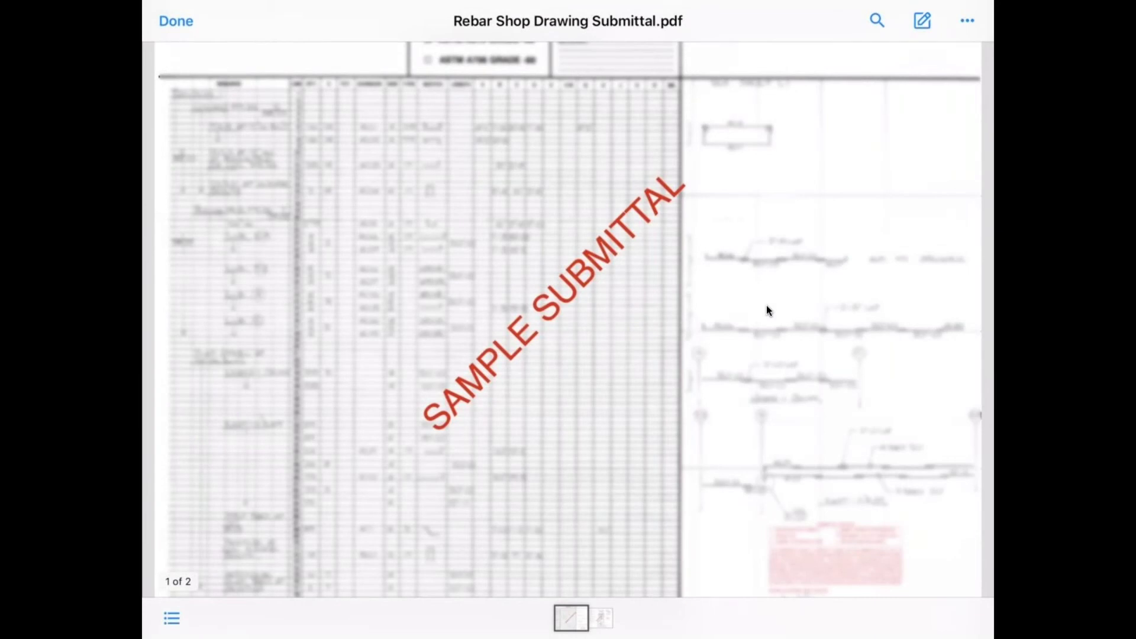
{"action": "key", "text": "Escape"}
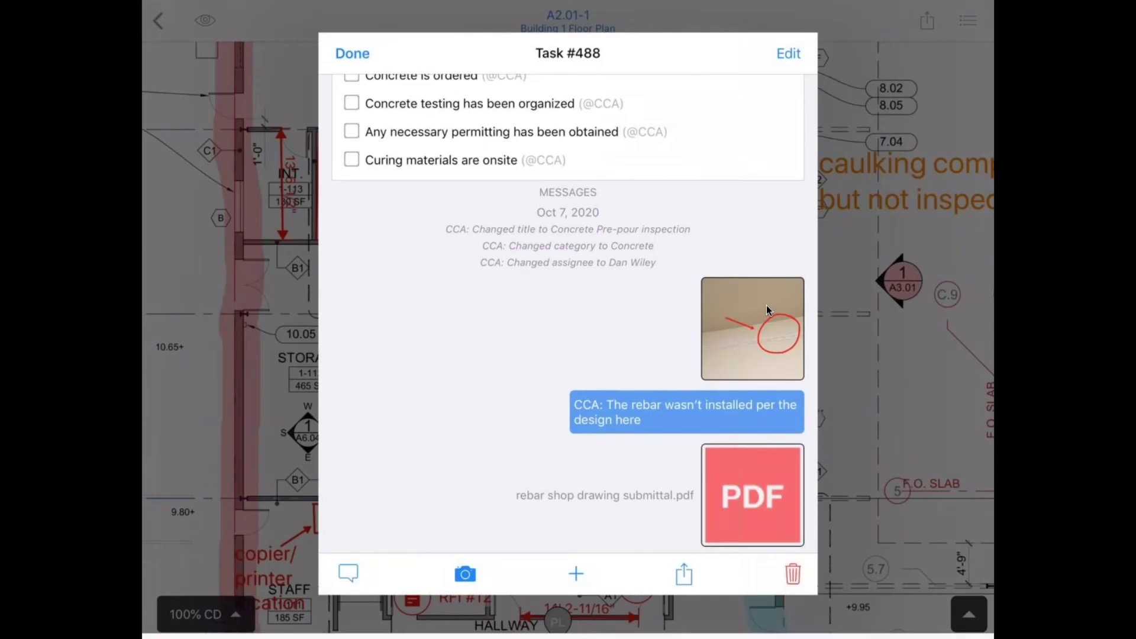
{"action": "scroll", "coordinate": [765, 304], "scroll_direction": "up", "scroll_amount": 10}
{"action": "scroll", "coordinate": [766, 304], "scroll_direction": "up", "scroll_amount": 2}
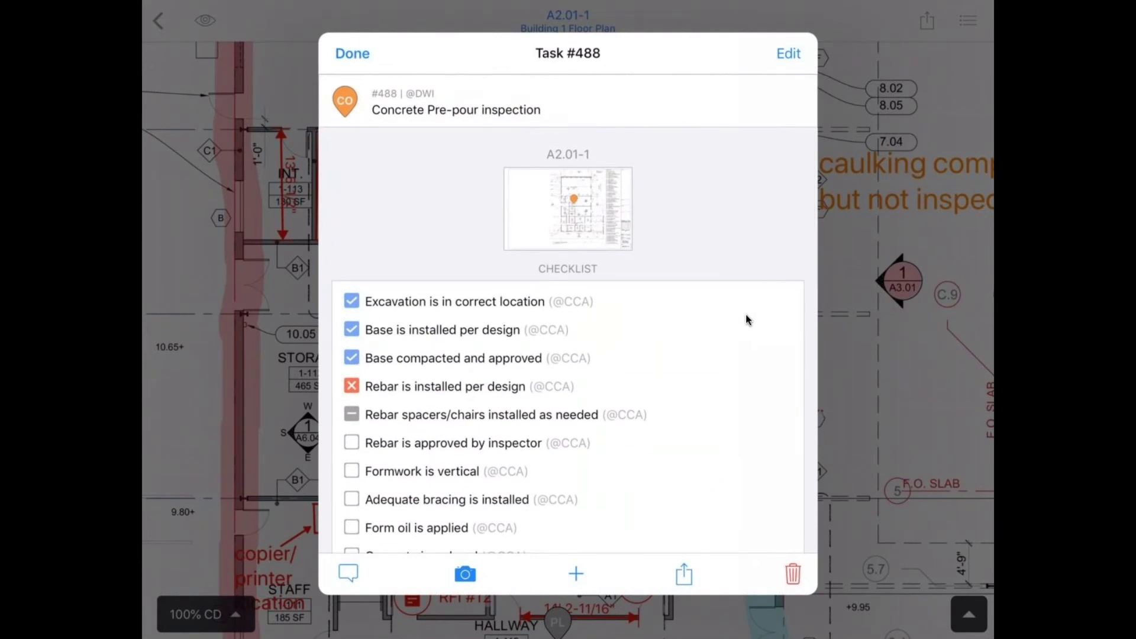
{"action": "scroll", "coordinate": [741, 314], "scroll_direction": "down", "scroll_amount": 8}
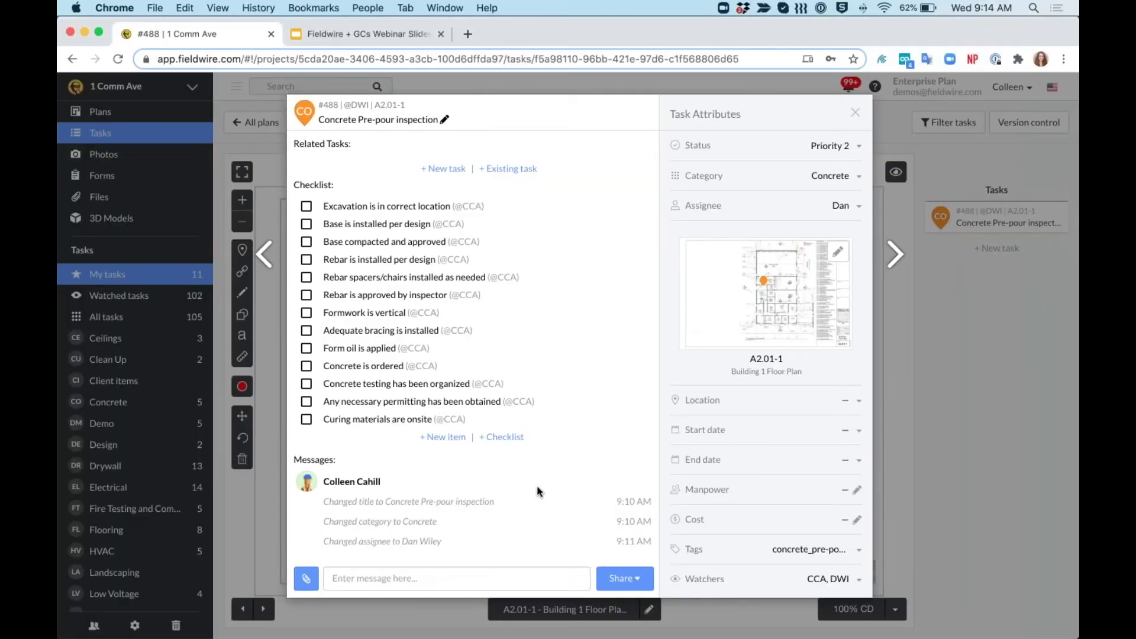
- Attach the existing Rebar QC Inspection #1 - Zone A Level 3 form, found by searching 'reb'
{"action": "left_click", "coordinate": [306, 578]}
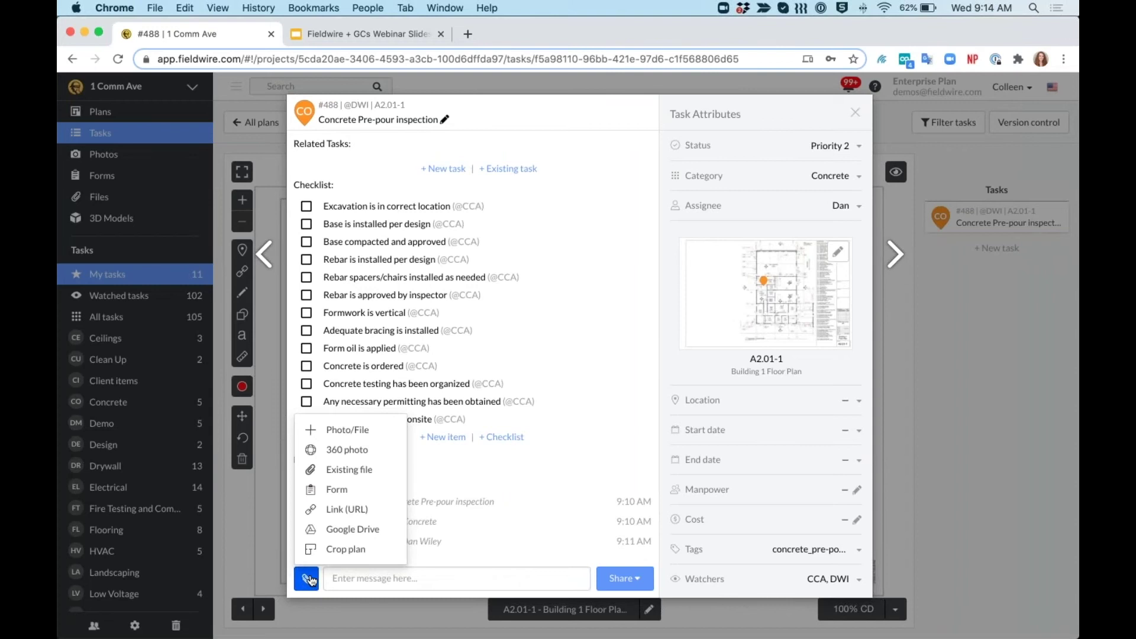
{"action": "left_click", "coordinate": [373, 492]}
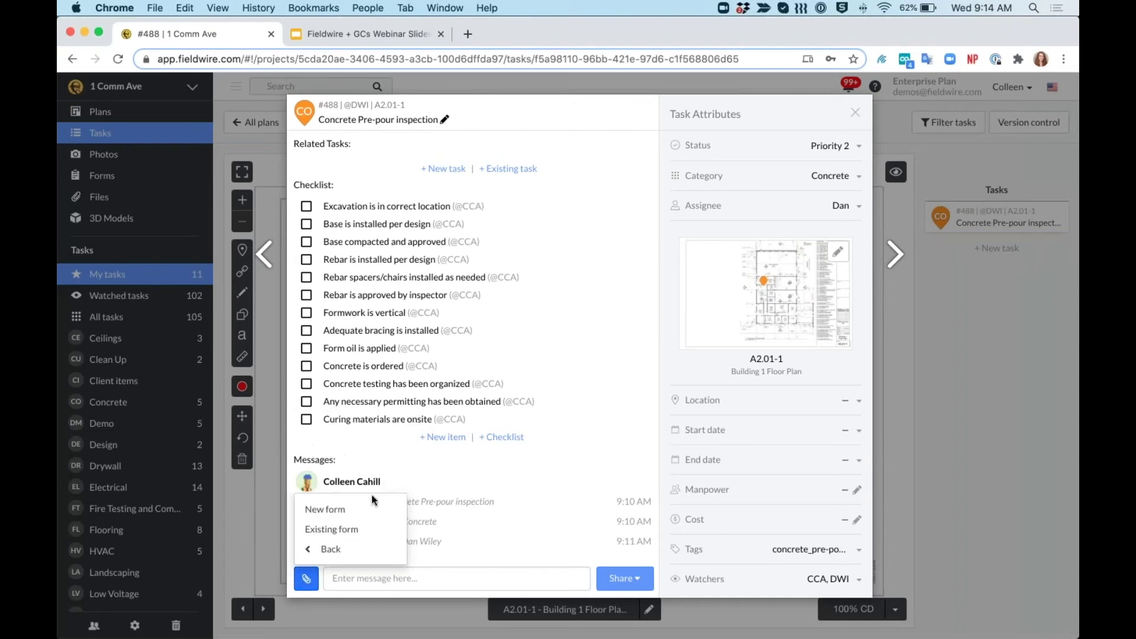
{"action": "left_click", "coordinate": [367, 527]}
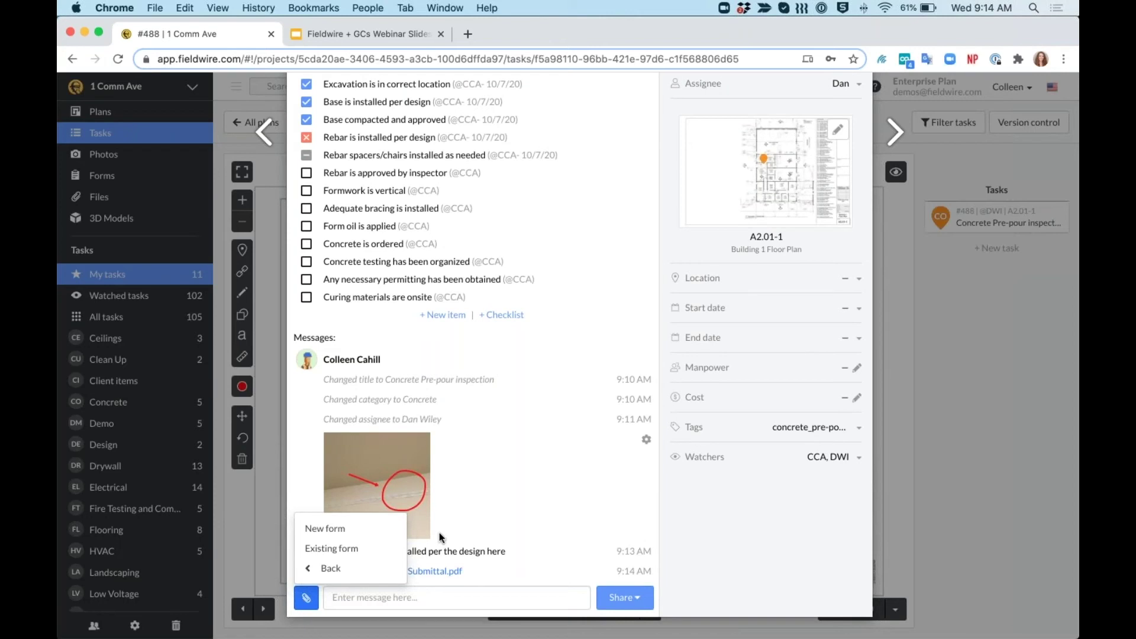
{"action": "left_click", "coordinate": [365, 549]}
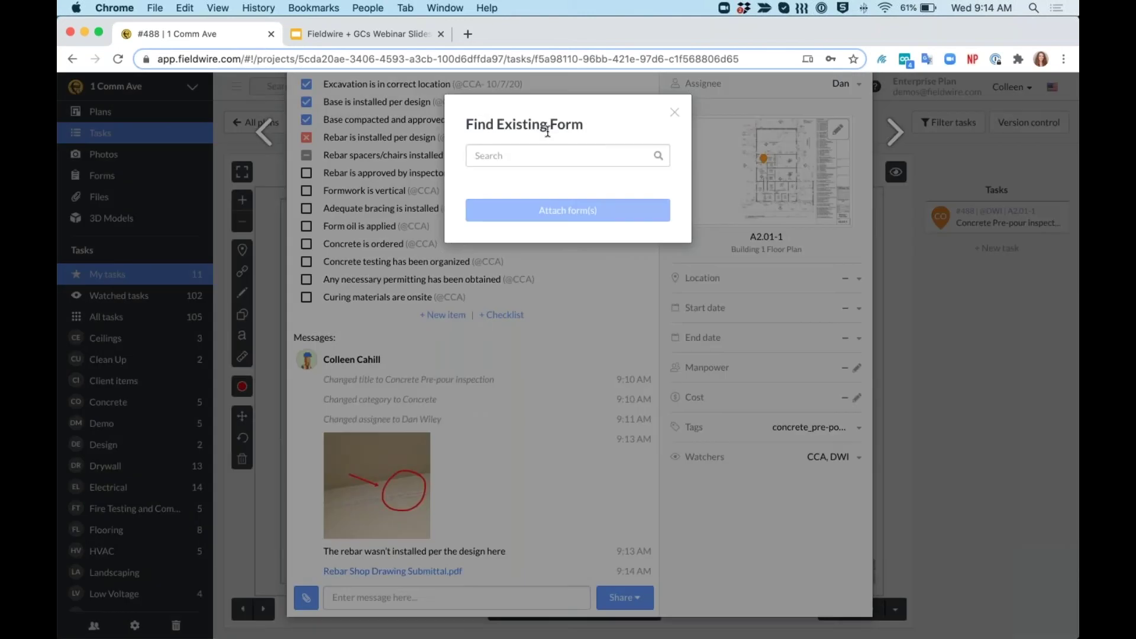
{"action": "left_click", "coordinate": [546, 149]}
{"action": "type", "text": "reb"}
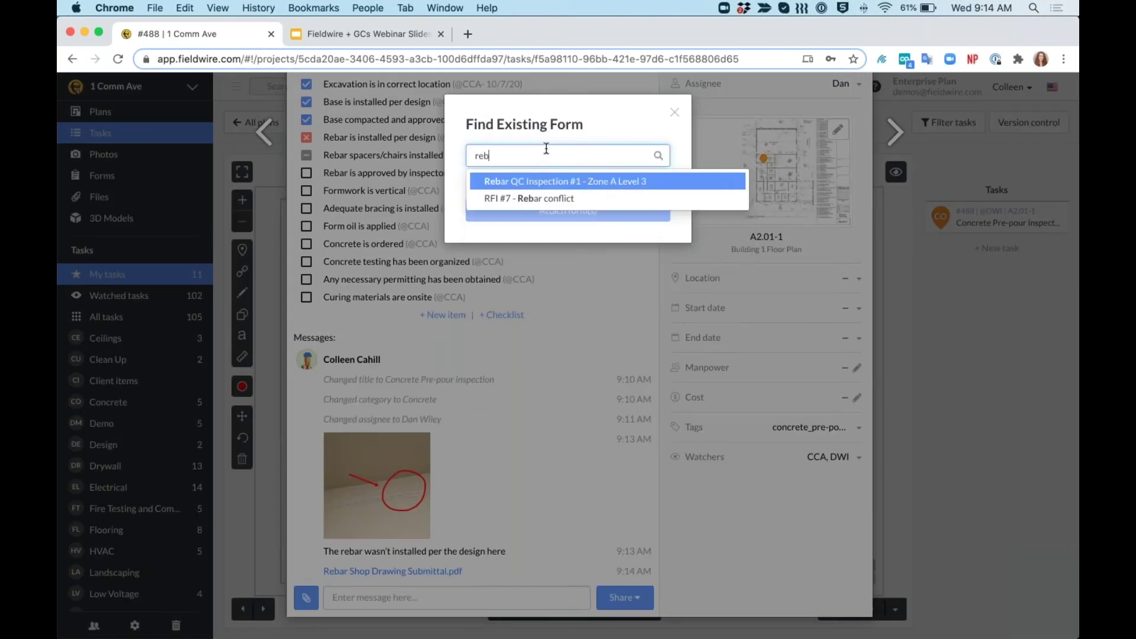
{"action": "left_click", "coordinate": [593, 181]}
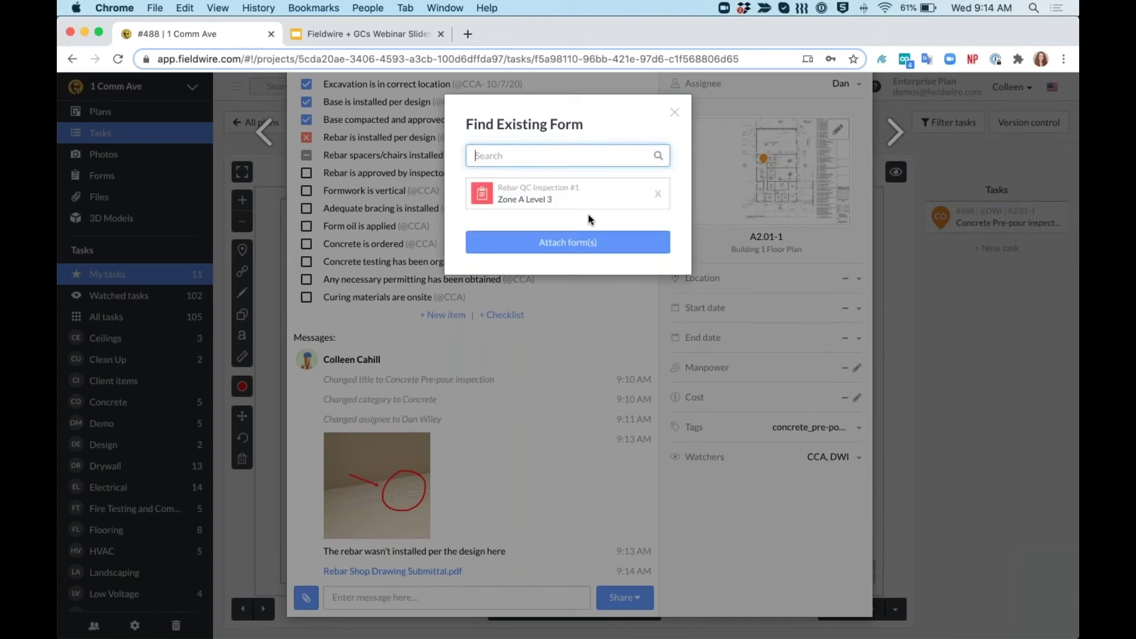
{"action": "left_click", "coordinate": [584, 246]}
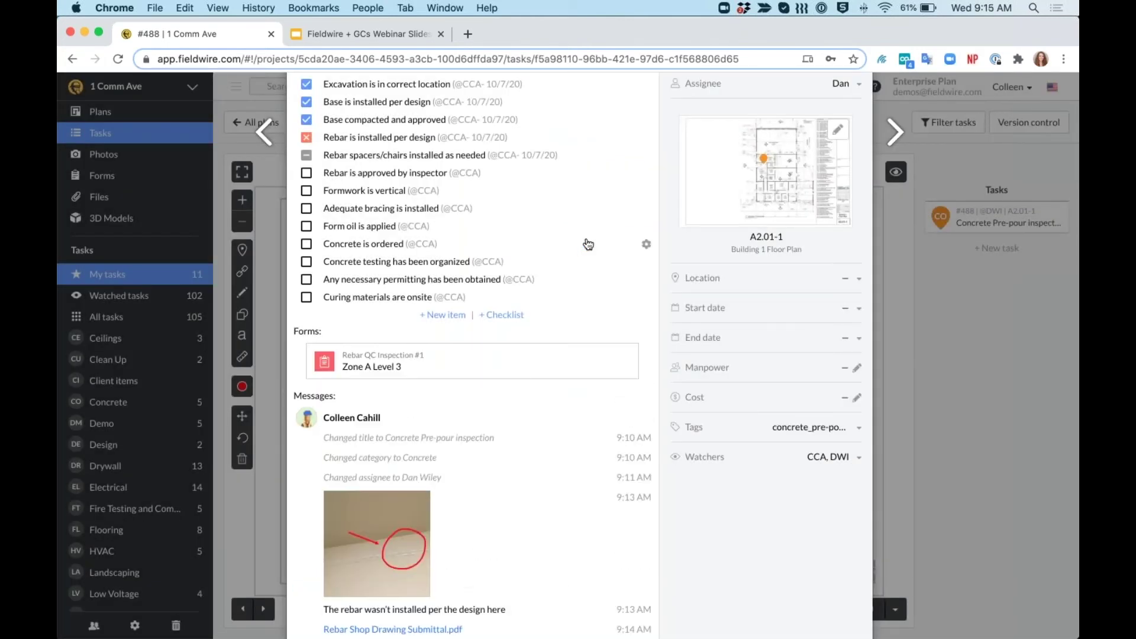
- Open Rebar QC Inspection #1, assign it to the inspecting team member, and date it 10/7/20
{"action": "left_click", "coordinate": [386, 361]}
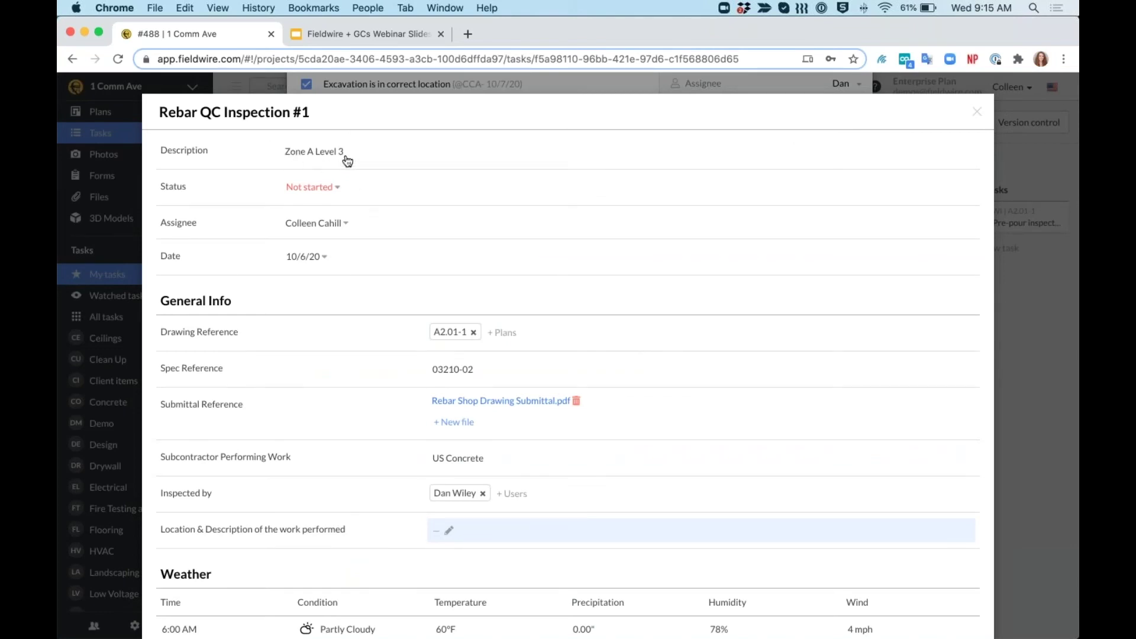
{"action": "left_click", "coordinate": [338, 189]}
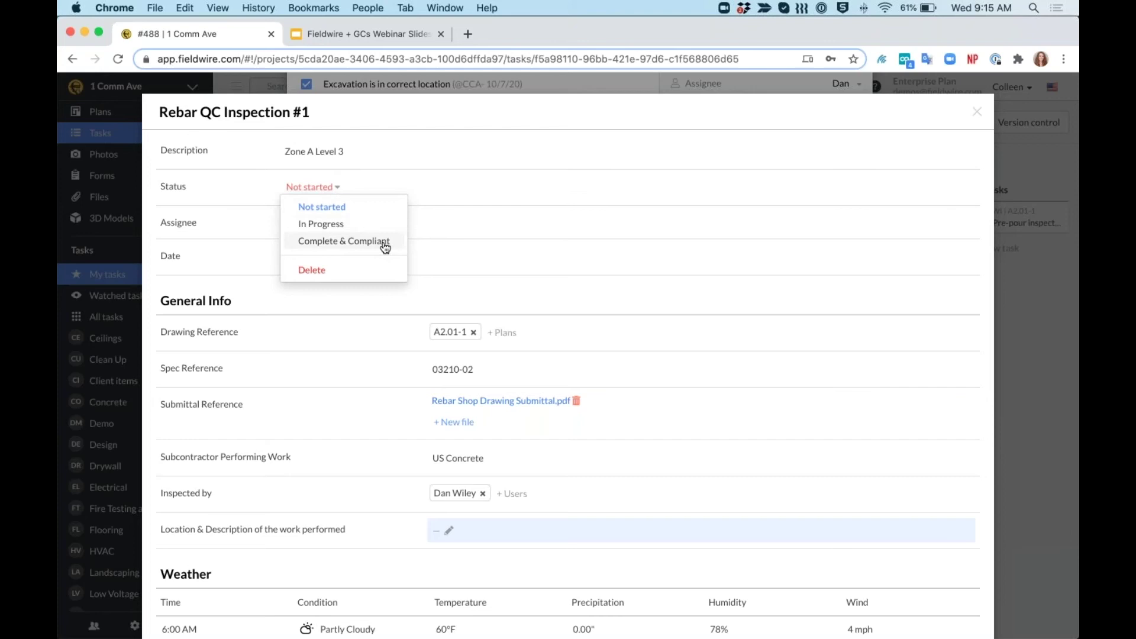
{"action": "left_click", "coordinate": [421, 220]}
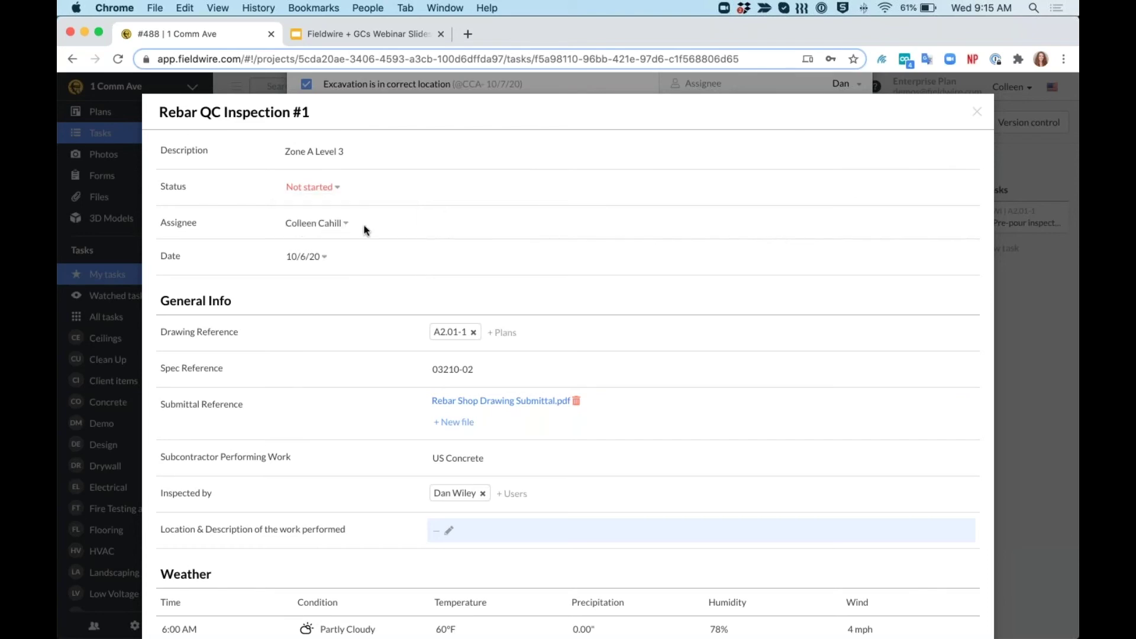
{"action": "left_click", "coordinate": [343, 224]}
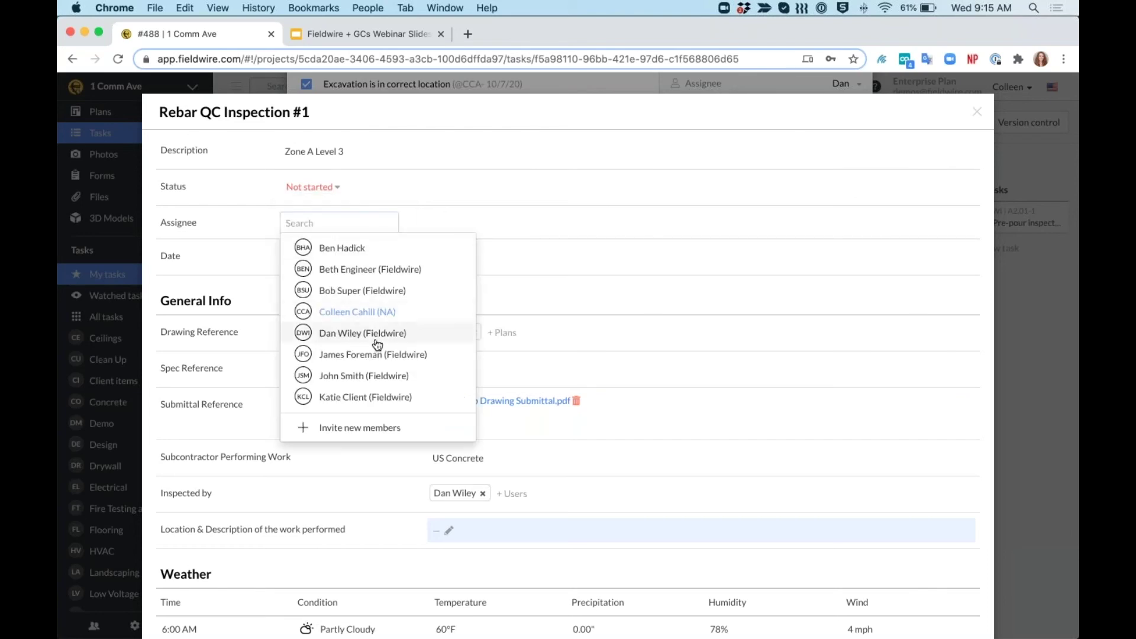
{"action": "left_click", "coordinate": [375, 337]}
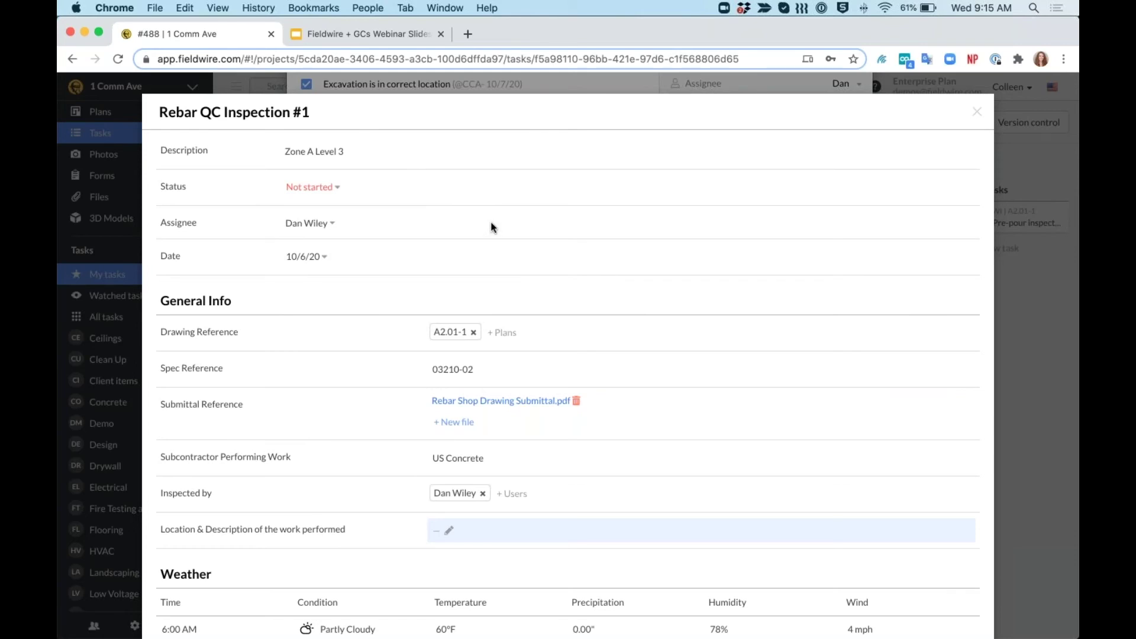
{"action": "left_click", "coordinate": [325, 258]}
{"action": "left_click", "coordinate": [251, 359]}
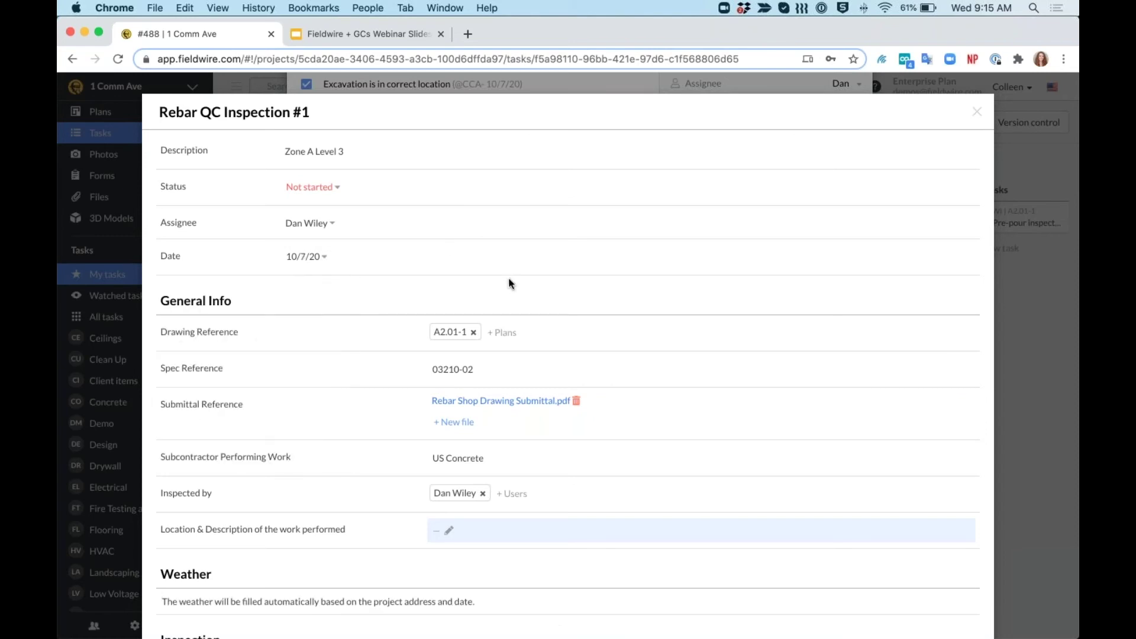
{"action": "scroll", "coordinate": [509, 283], "scroll_direction": "down", "scroll_amount": 2}
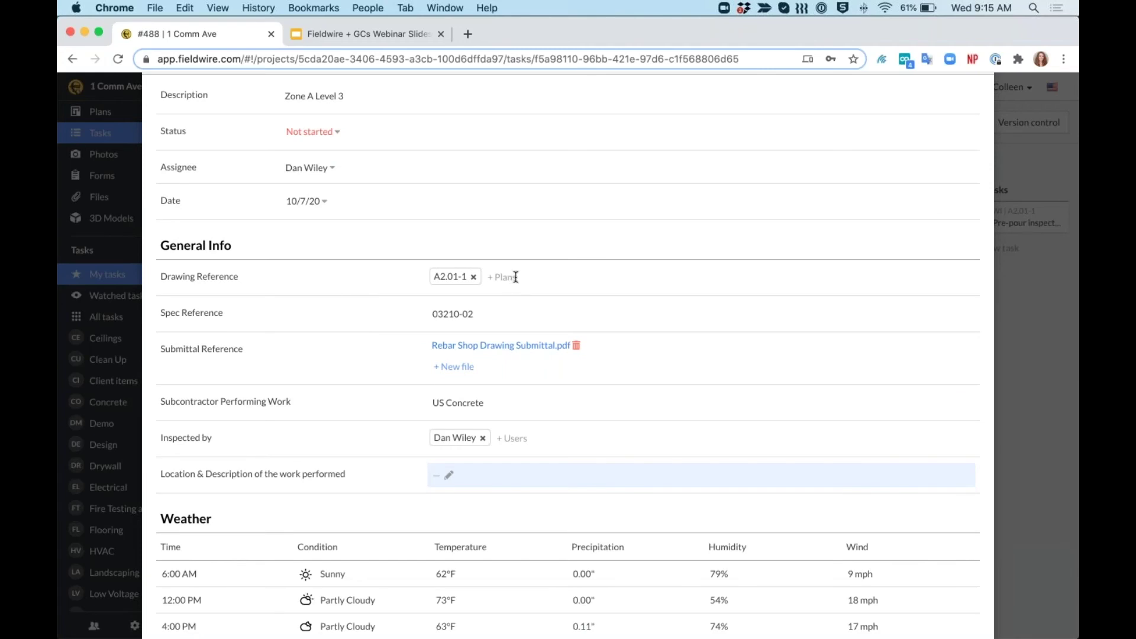
{"action": "left_click", "coordinate": [515, 278]}
{"action": "type", "text": "a"}
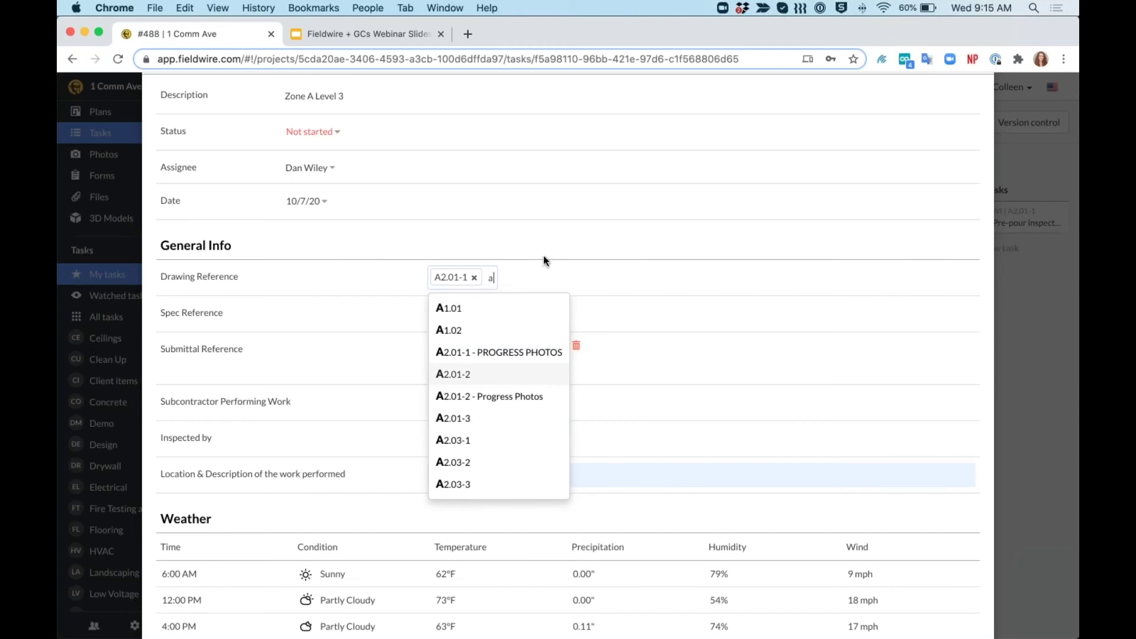
{"action": "left_click", "coordinate": [518, 312]}
{"action": "left_click", "coordinate": [517, 311]}
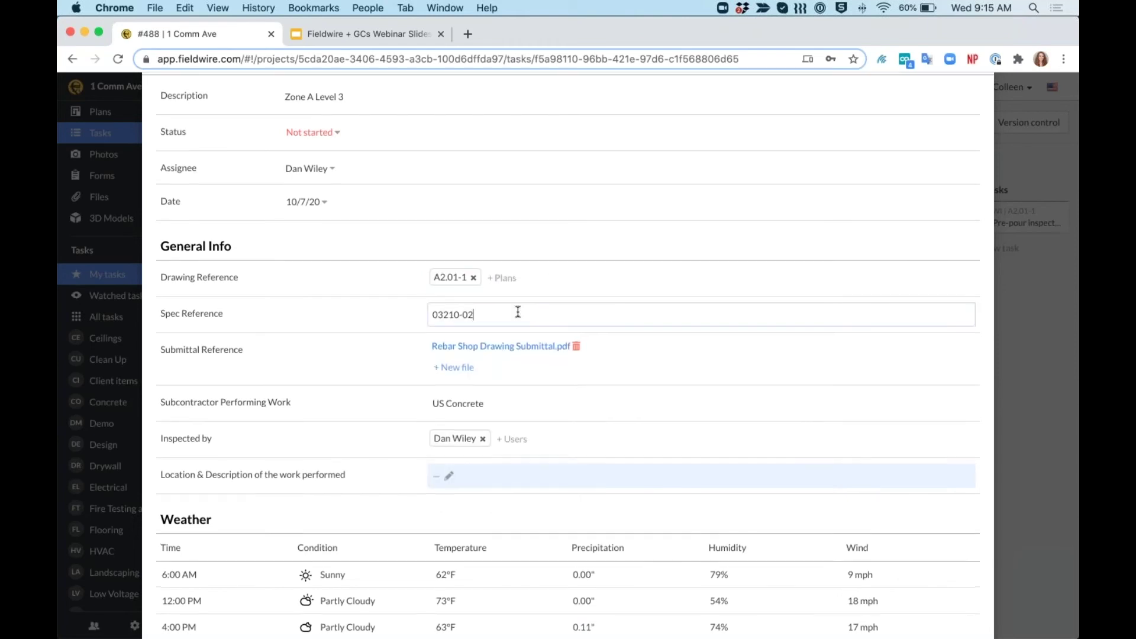
{"action": "left_click", "coordinate": [540, 367]}
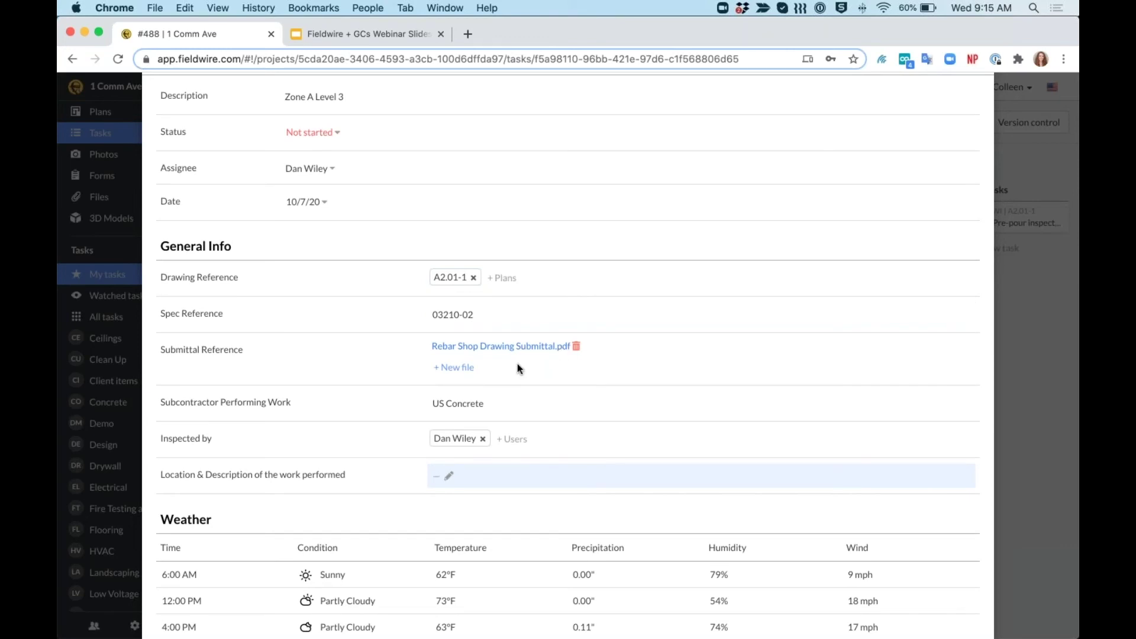
{"action": "left_click", "coordinate": [513, 408]}
{"action": "left_click", "coordinate": [513, 439]}
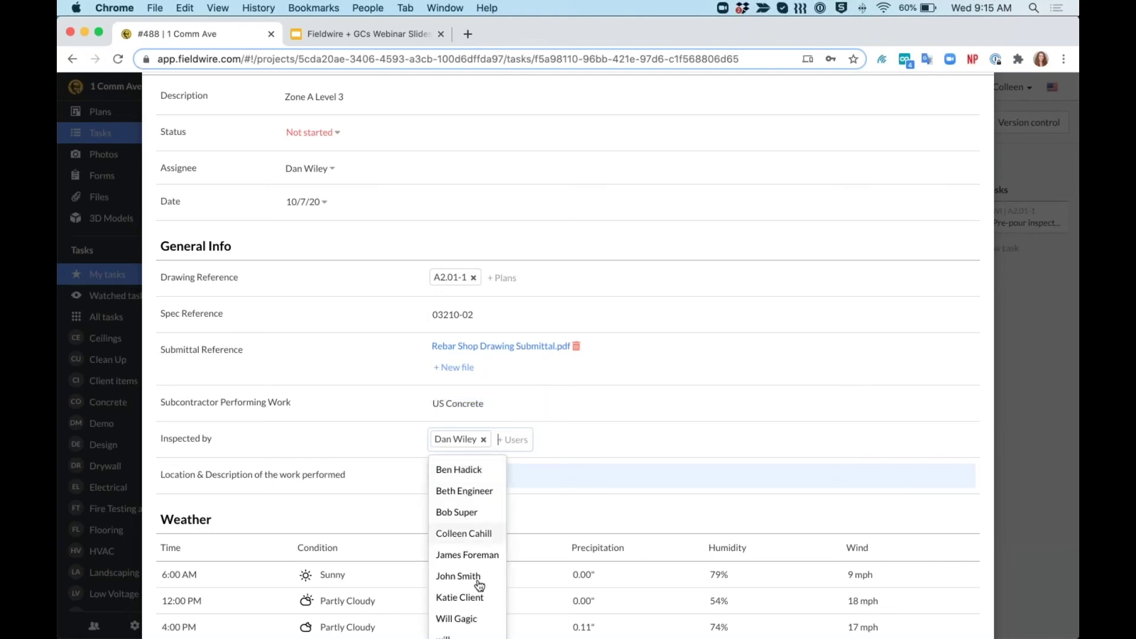
{"action": "left_click", "coordinate": [616, 436]}
{"action": "scroll", "coordinate": [616, 436], "scroll_direction": "down", "scroll_amount": 1}
{"action": "scroll", "coordinate": [616, 430], "scroll_direction": "down", "scroll_amount": 1}
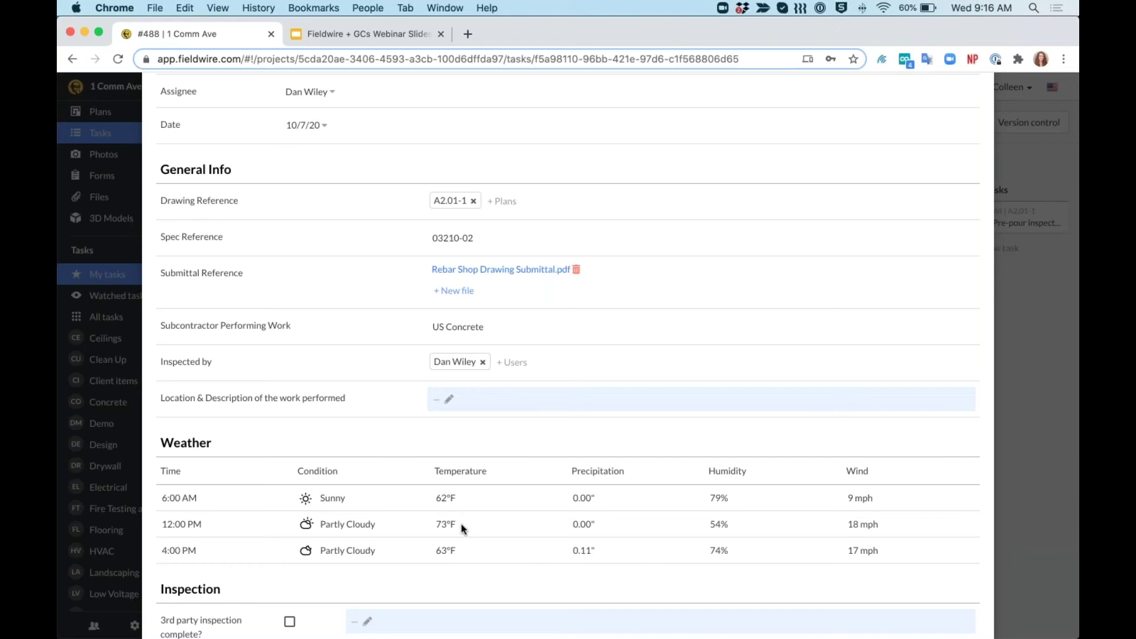
{"action": "scroll", "coordinate": [462, 526], "scroll_direction": "down", "scroll_amount": 1}
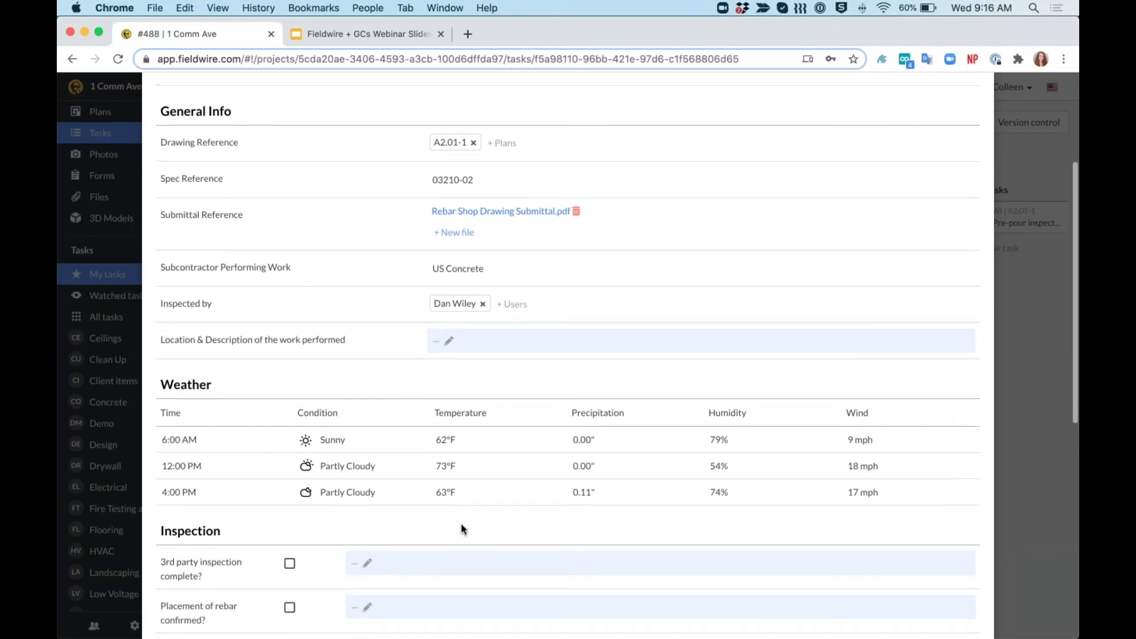
{"action": "scroll", "coordinate": [460, 523], "scroll_direction": "up", "scroll_amount": 2}
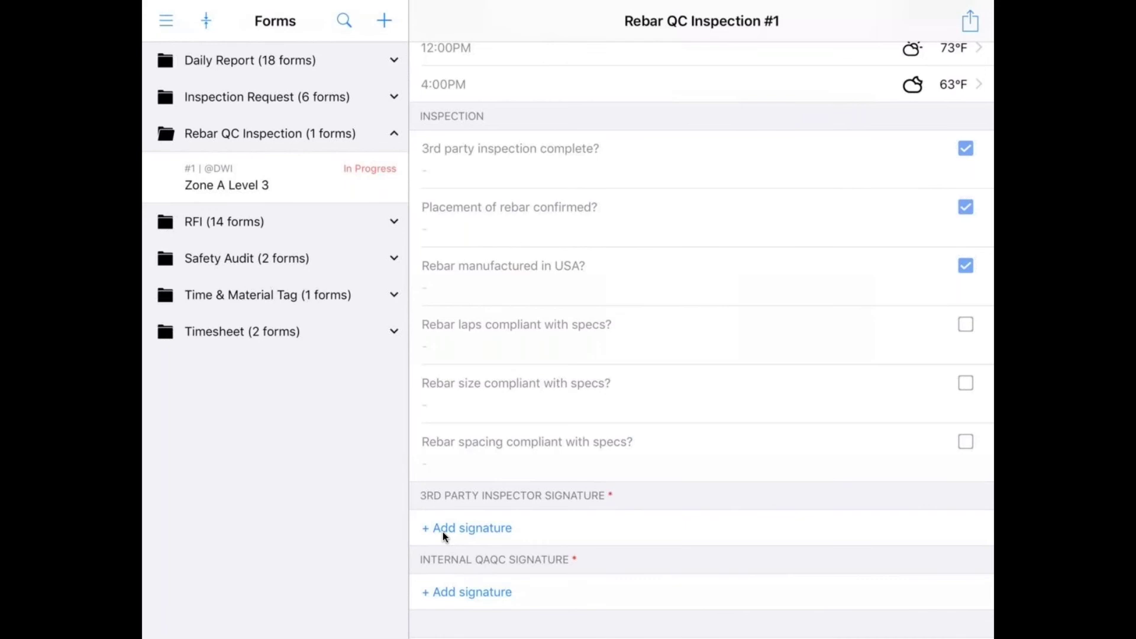
- Add a dictated note under 'Rebar manufactured in USA?'
{"action": "left_click", "coordinate": [425, 288]}
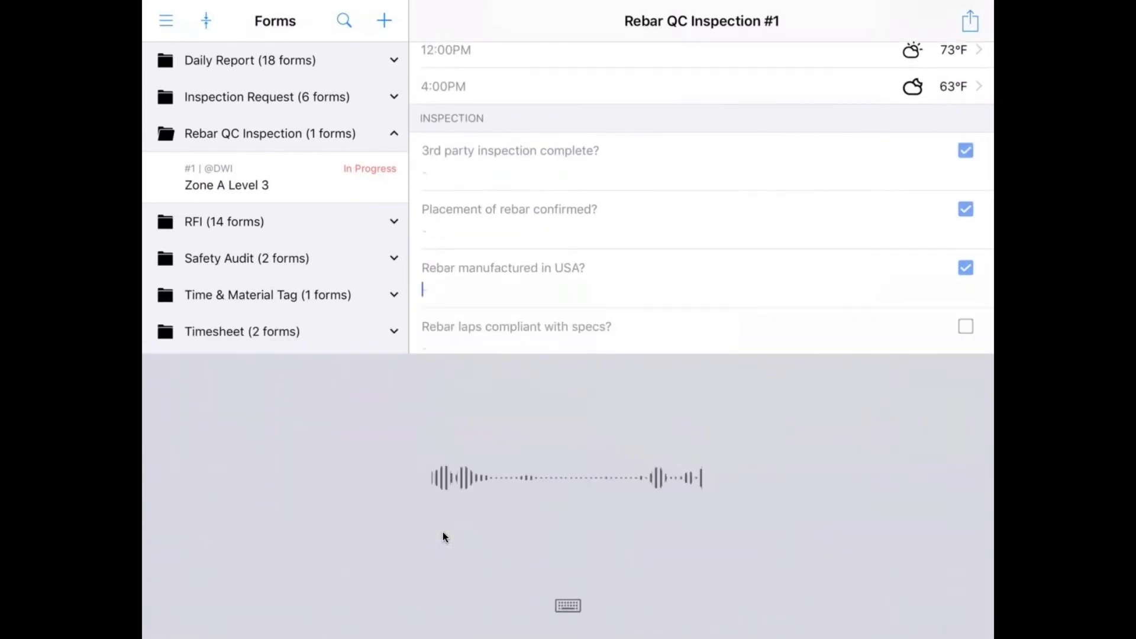
{"action": "left_click", "coordinate": [330, 600]}
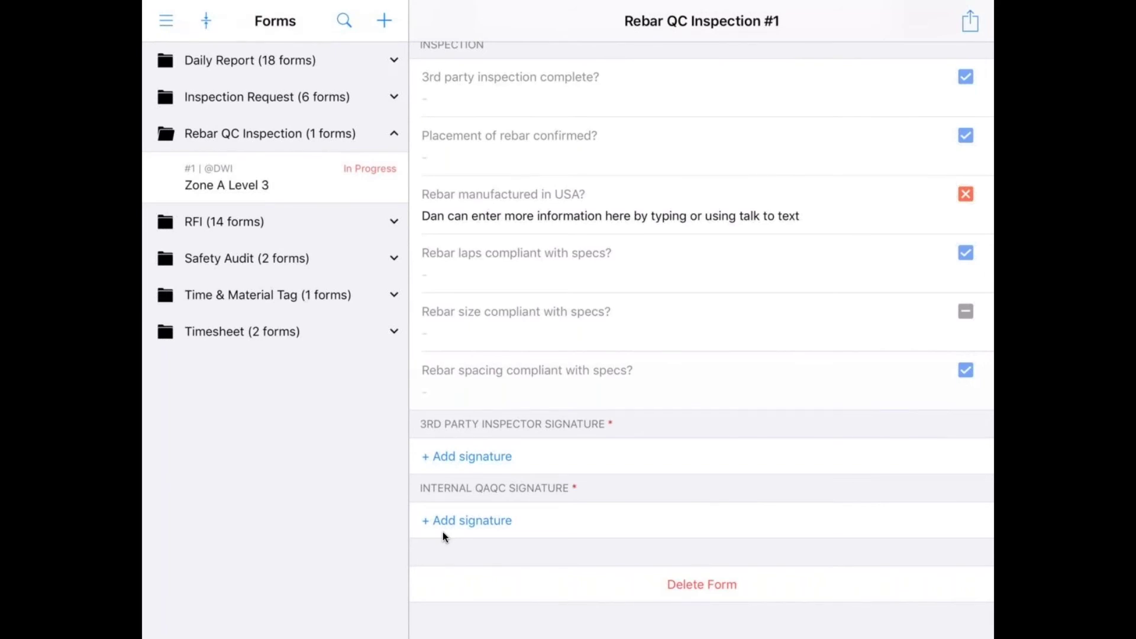
- Sign the 3rd Party Inspector section with the inspector's name and drawn signature, then start the Internal QAQC signature
{"action": "left_click", "coordinate": [443, 531]}
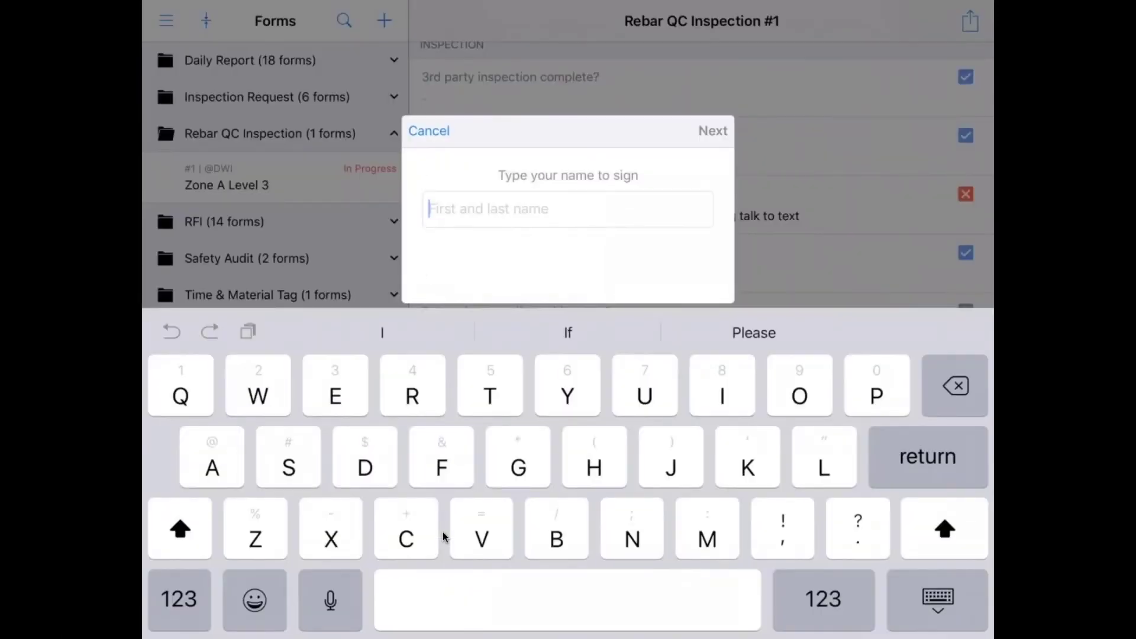
{"action": "type", "text": "Jan"}
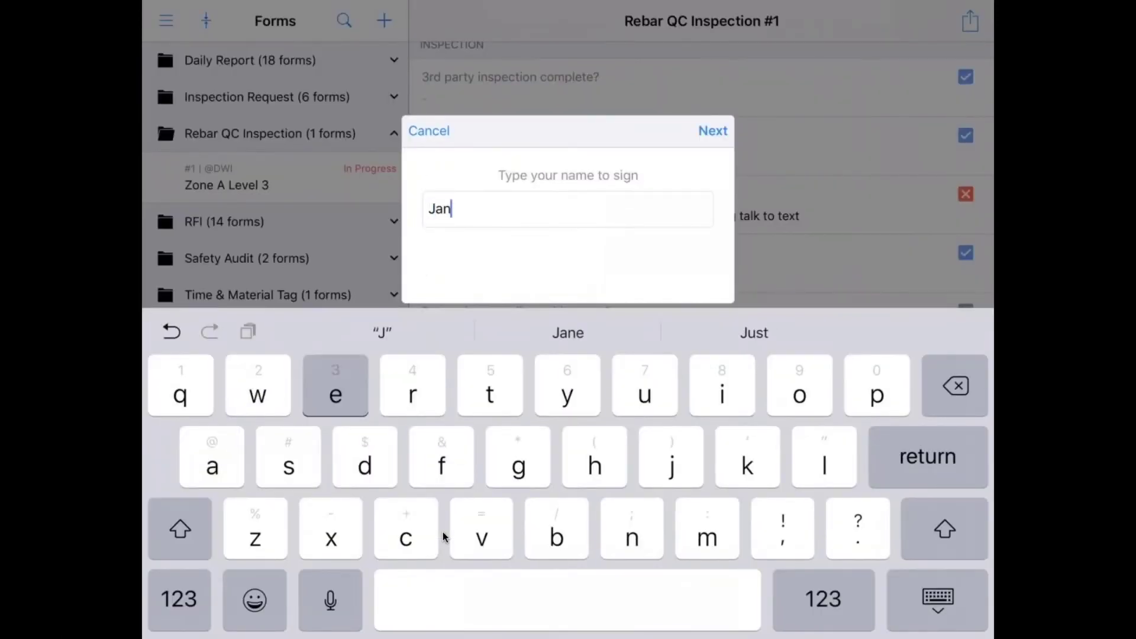
{"action": "type", "text": "e Smith"}
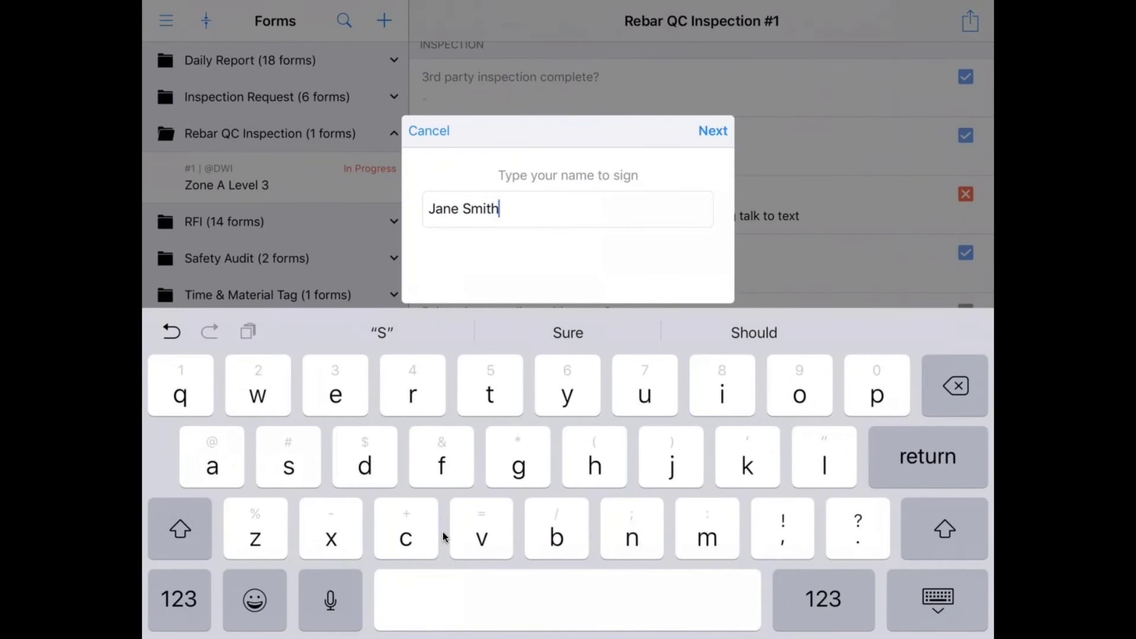
{"action": "key", "text": "Return"}
{"action": "left_click_drag", "start_coordinate": [397, 366], "coordinate": [450, 445]}
{"action": "mouse_move", "coordinate": [403, 445]}
{"action": "left_mouse_down"}
{"action": "mouse_move", "coordinate": [388, 405]}
{"action": "mouse_move", "coordinate": [728, 396]}
{"action": "mouse_move", "coordinate": [722, 411]}
{"action": "left_mouse_up"}
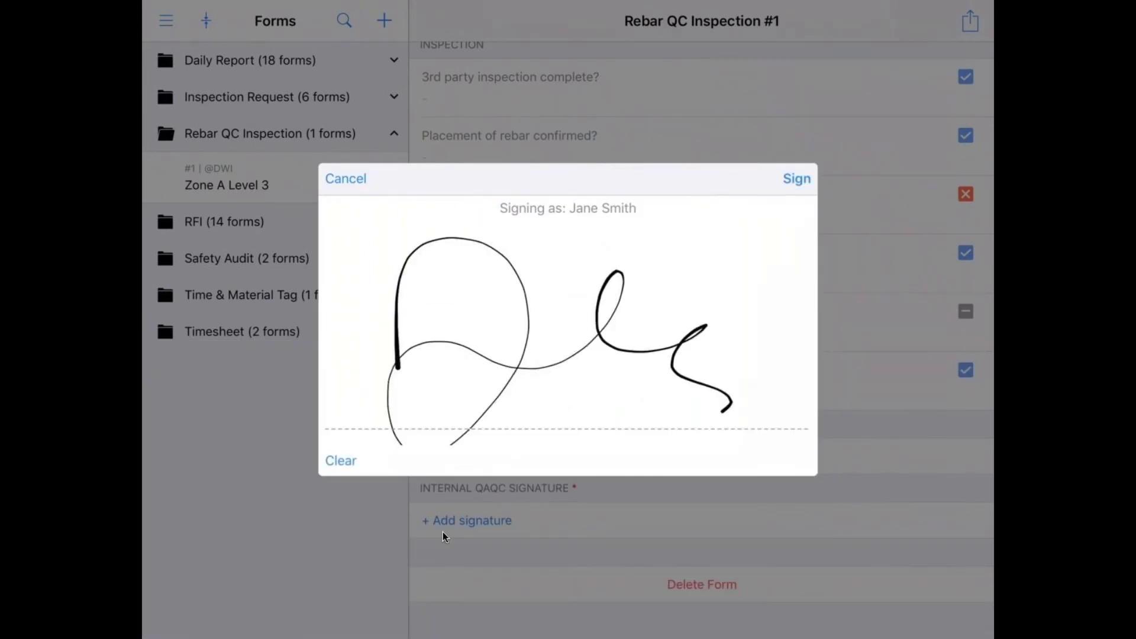
{"action": "left_click", "coordinate": [797, 179]}
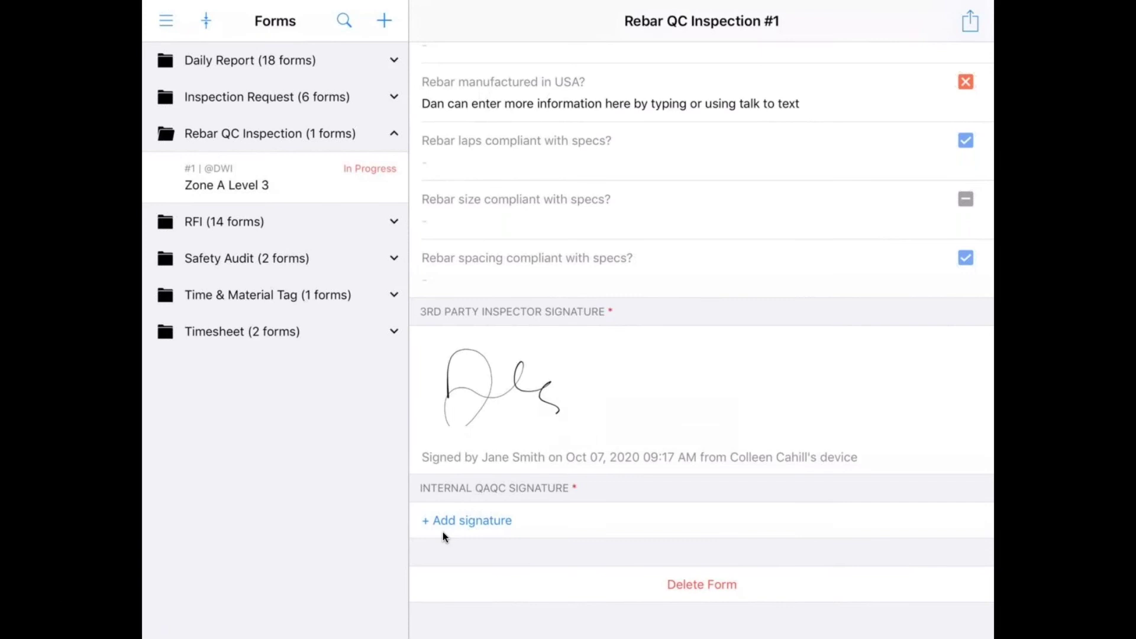
{"action": "left_click", "coordinate": [444, 532]}
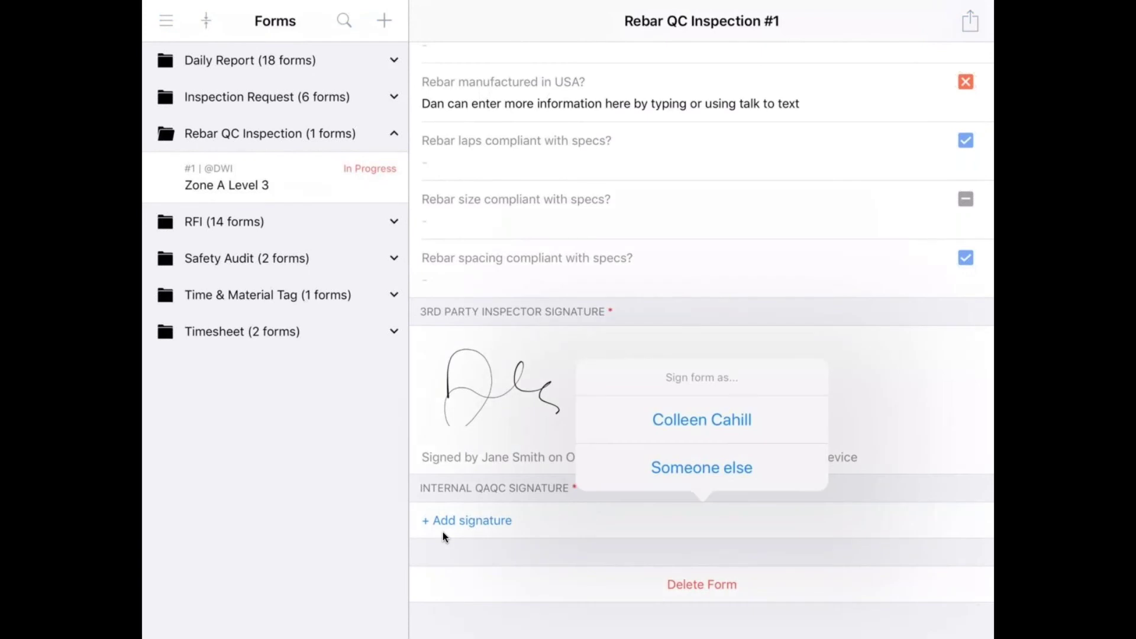
- Sign the Internal QAQC Signature field as the current user and save the signature to the form
{"action": "left_click", "coordinate": [701, 419]}
{"action": "mouse_move", "coordinate": [414, 299]}
{"action": "left_mouse_down"}
{"action": "mouse_move", "coordinate": [469, 342]}
{"action": "mouse_move", "coordinate": [621, 401]}
{"action": "mouse_move", "coordinate": [735, 367]}
{"action": "left_mouse_up"}
{"action": "left_click", "coordinate": [796, 179]}
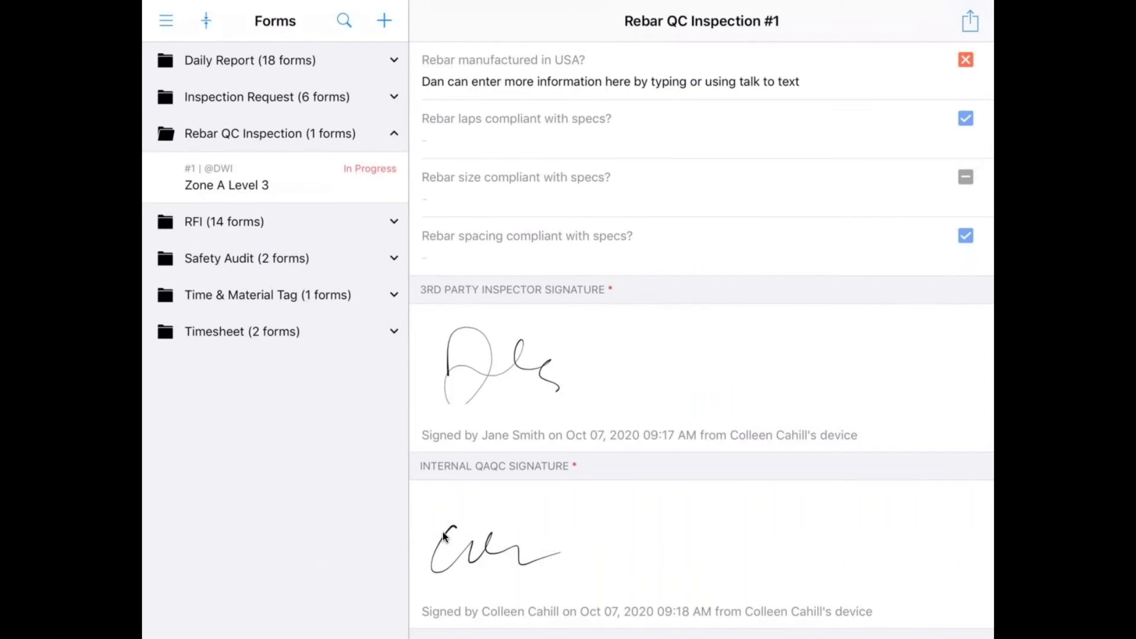
{"action": "scroll", "coordinate": [443, 531], "scroll_direction": "up", "scroll_amount": 15}
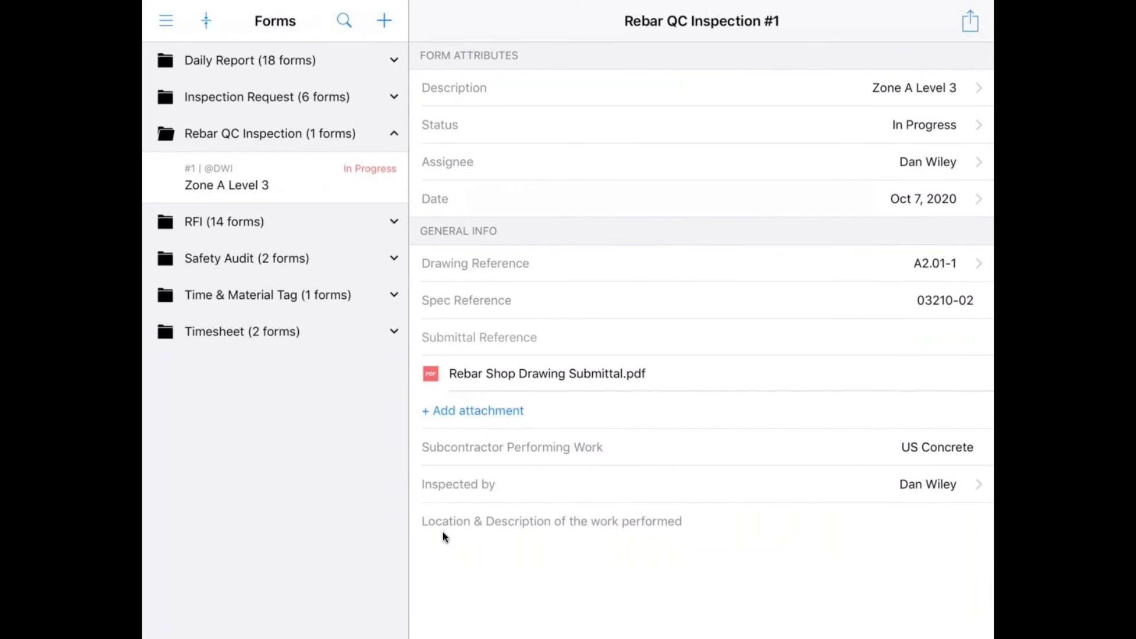
{"action": "scroll", "coordinate": [442, 531], "scroll_direction": "down", "scroll_amount": 15}
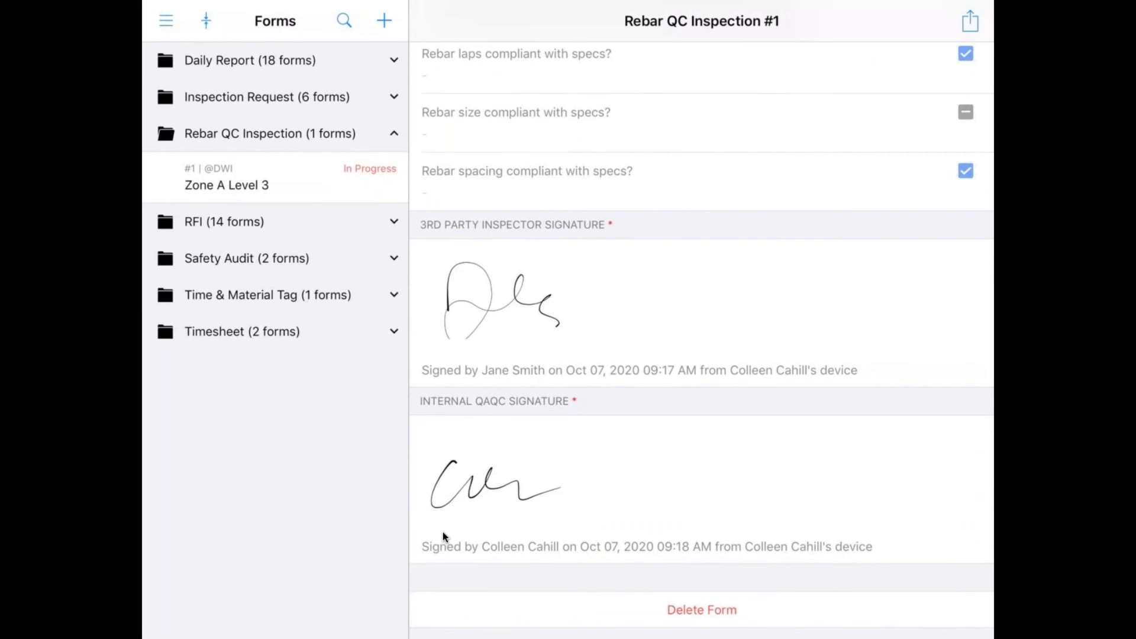
{"action": "scroll", "coordinate": [443, 531], "scroll_direction": "up", "scroll_amount": 3}
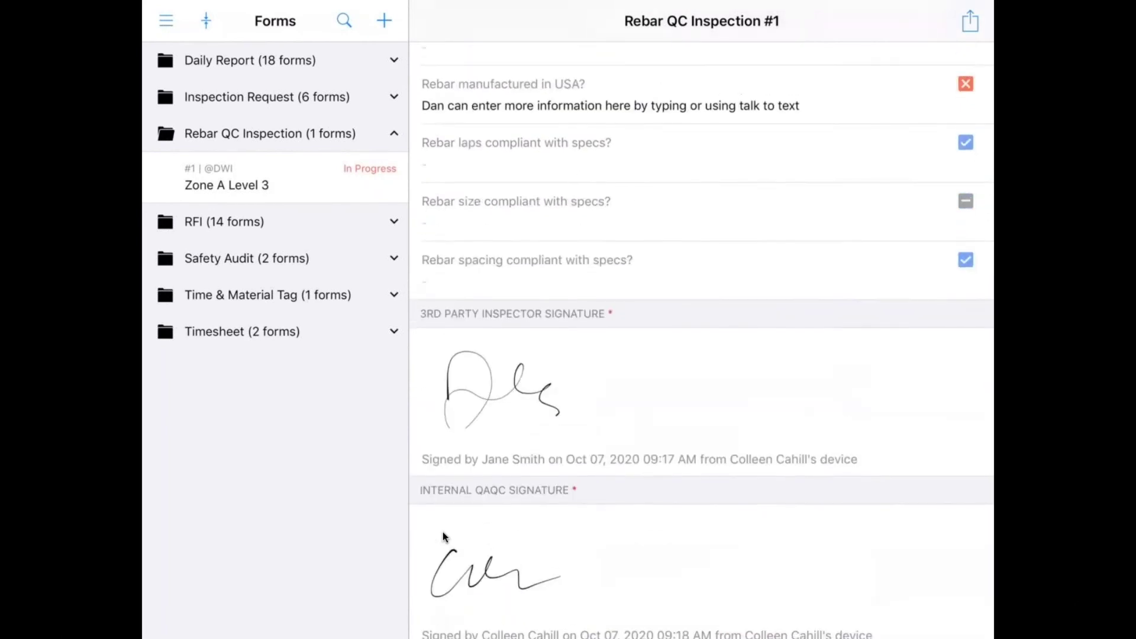
{"action": "scroll", "coordinate": [443, 531], "scroll_direction": "up", "scroll_amount": 12}
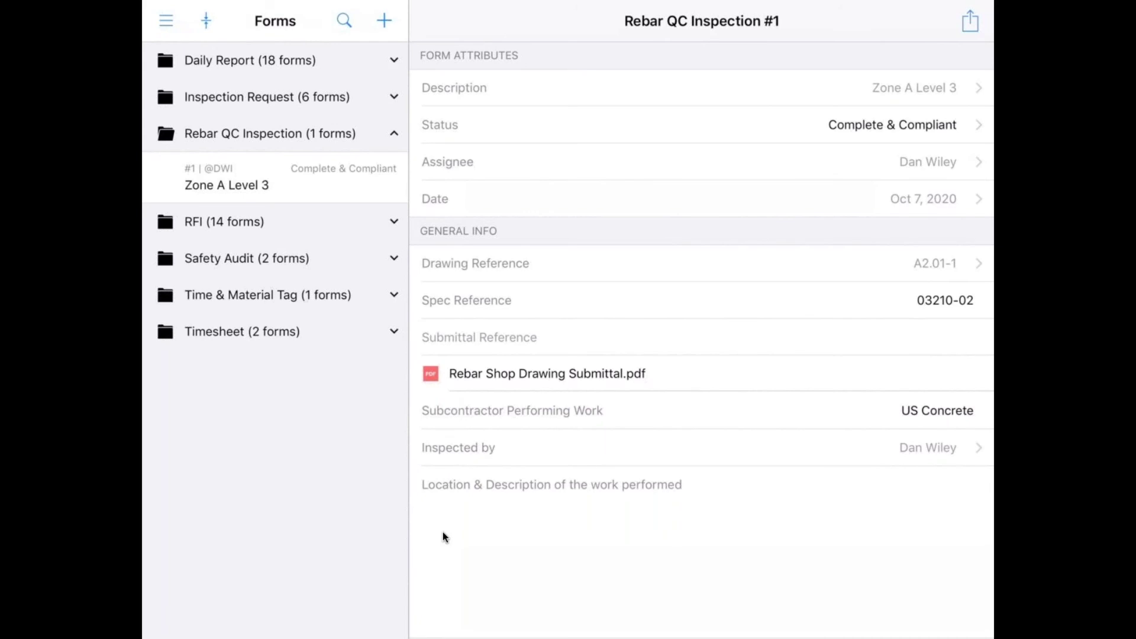
{"action": "left_click", "coordinate": [954, 9]}
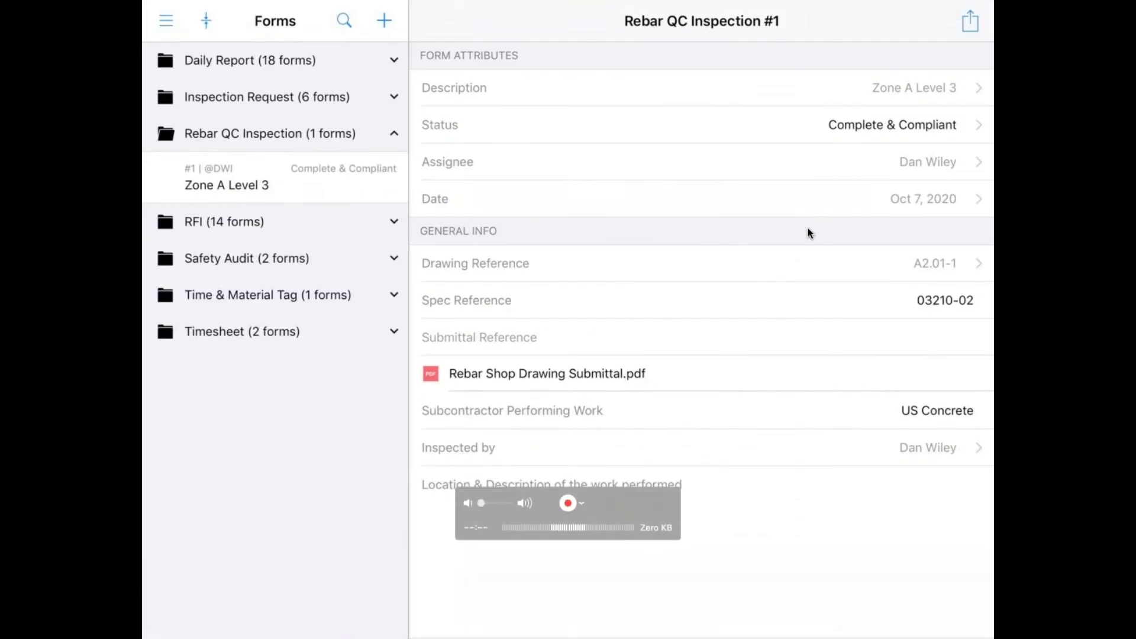
- In the web app, go to the project's Forms list with Daily Report and Inspection Request folders collapsed
{"action": "key", "text": "super+Tab"}
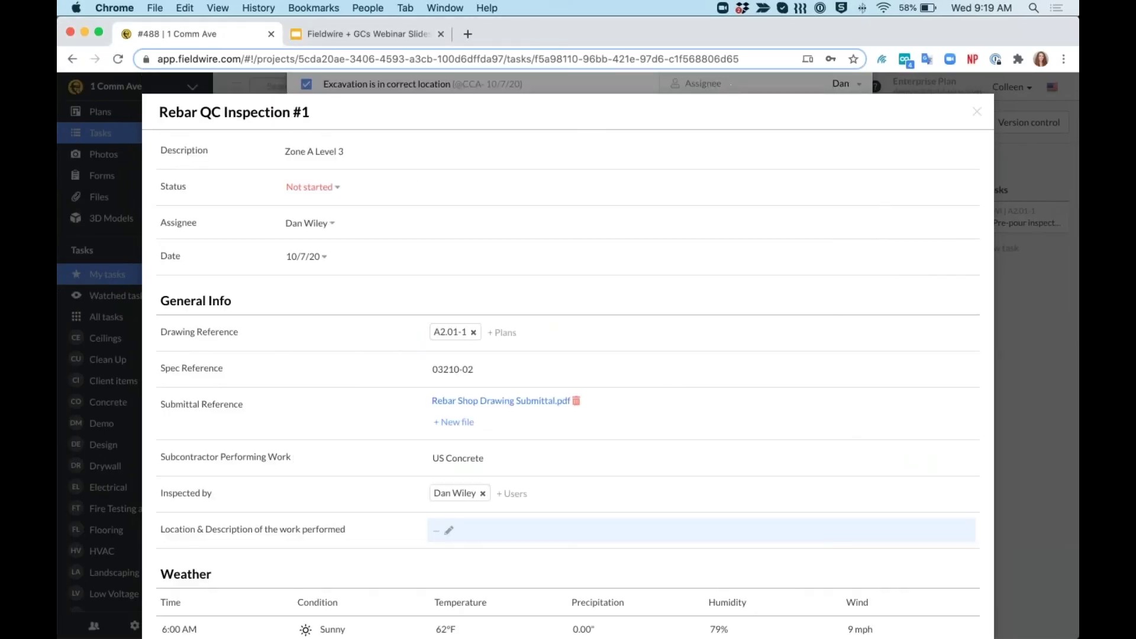
{"action": "left_click", "coordinate": [730, 84]}
{"action": "left_click", "coordinate": [133, 146]}
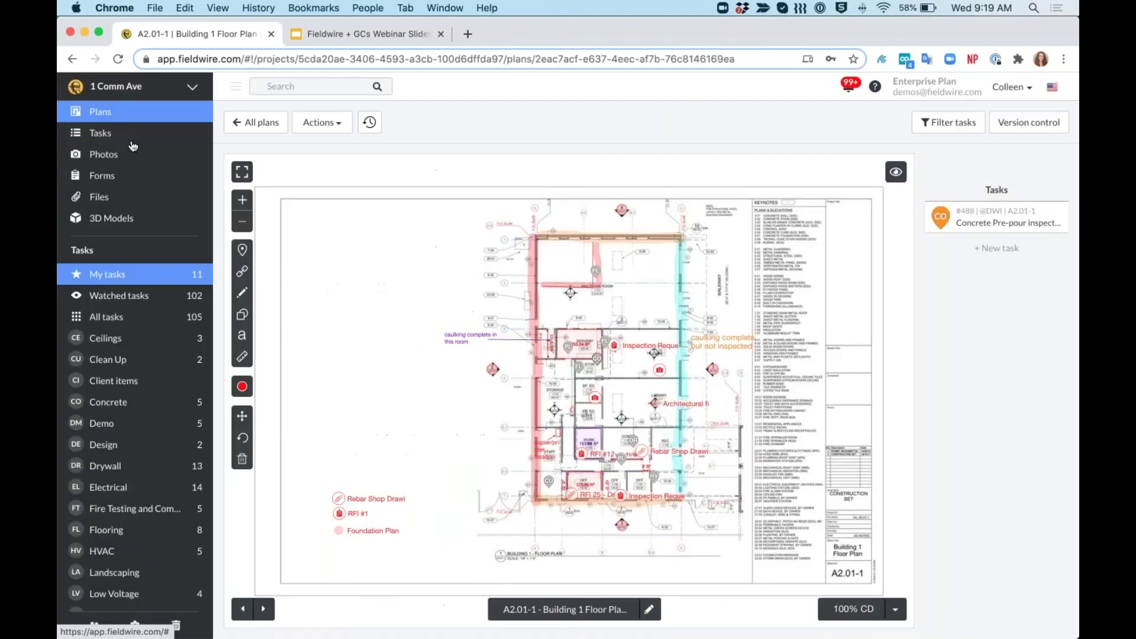
{"action": "left_click", "coordinate": [136, 175]}
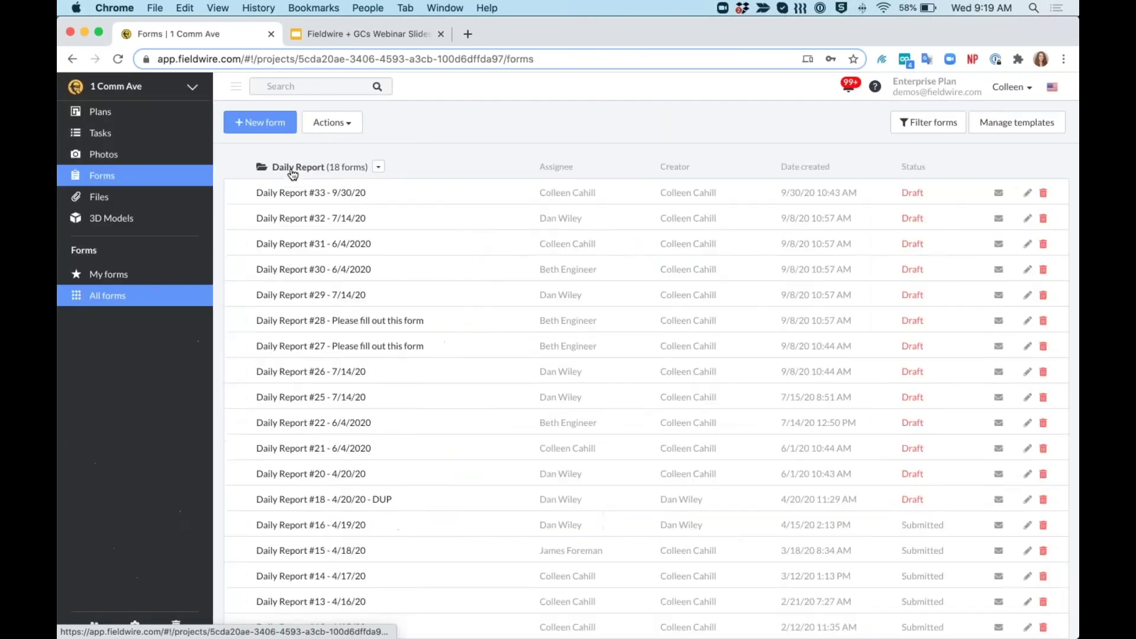
{"action": "left_click", "coordinate": [325, 171]}
{"action": "left_click", "coordinate": [326, 192]}
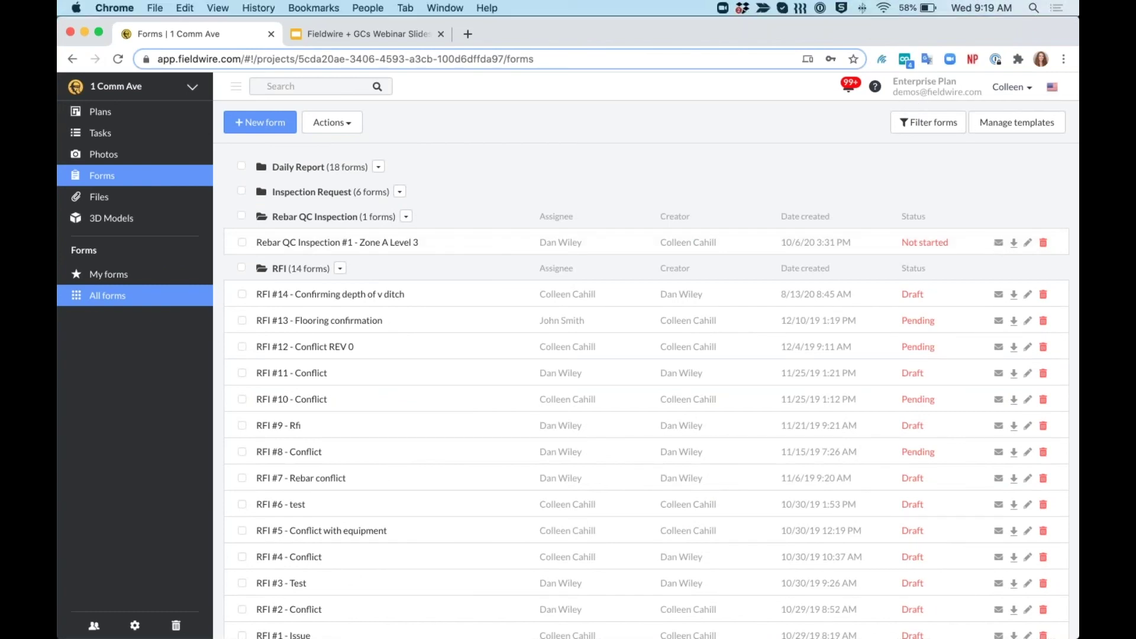
- Check that Email Form for Rebar QC Inspection #1 uses PDF format, then close it unsent
{"action": "left_click", "coordinate": [998, 243]}
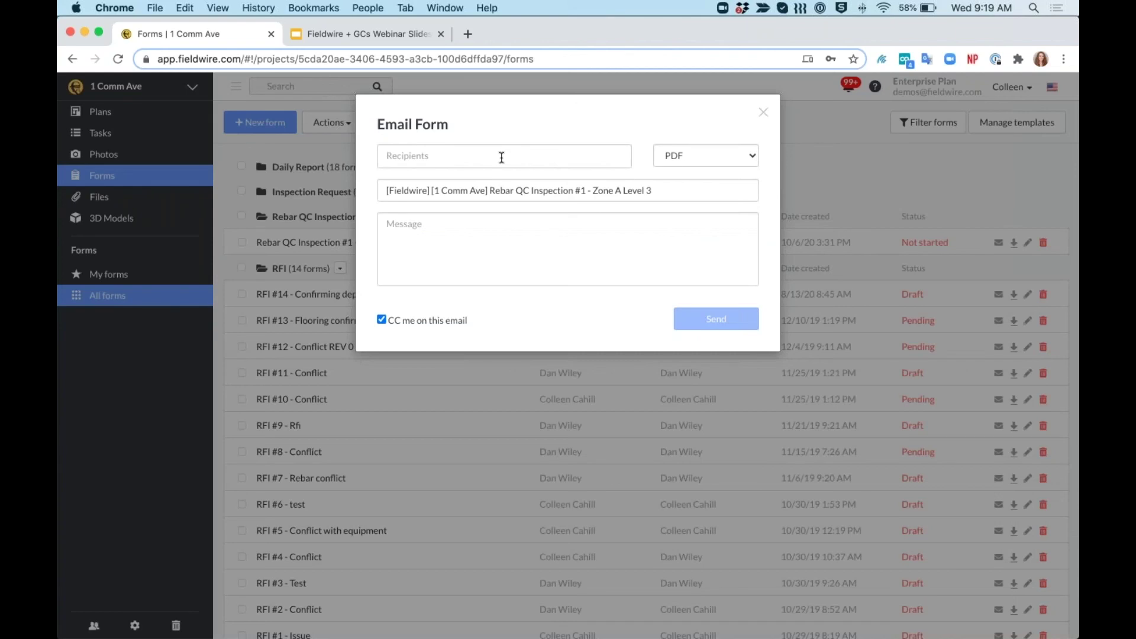
{"action": "left_click", "coordinate": [501, 157]}
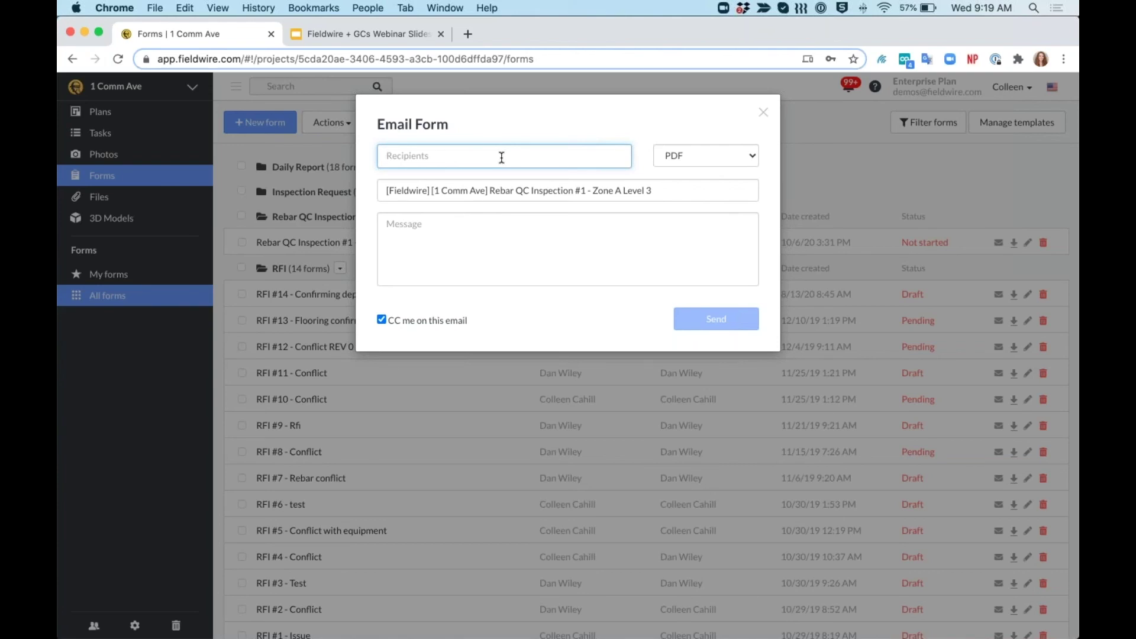
{"action": "left_click", "coordinate": [684, 155]}
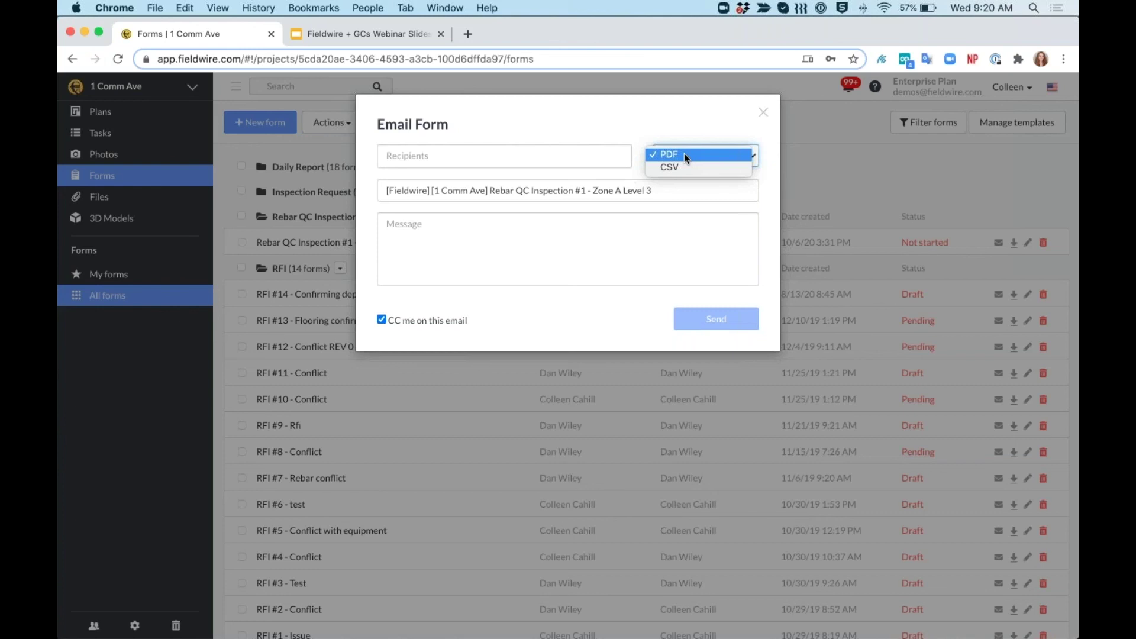
{"action": "left_click", "coordinate": [736, 119]}
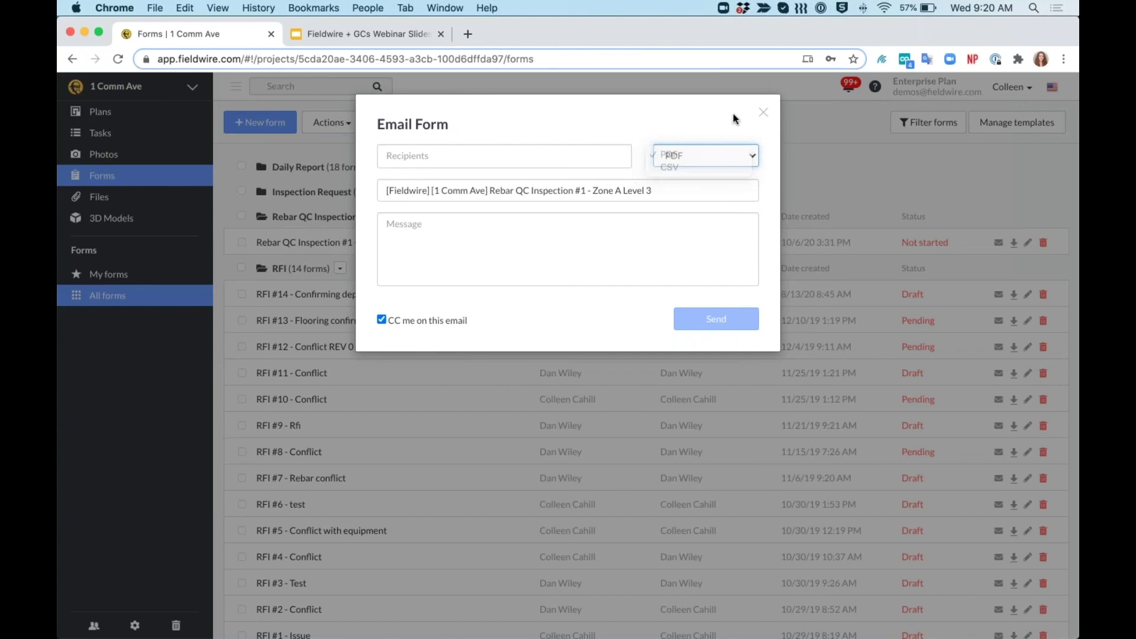
{"action": "left_click", "coordinate": [762, 114]}
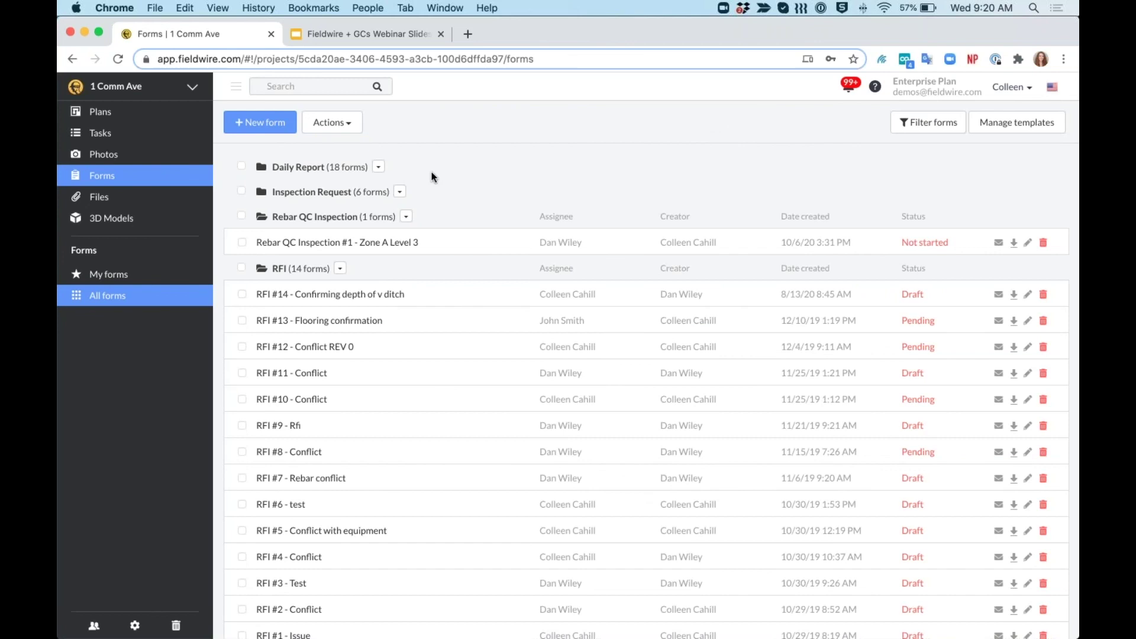
- Open the Concrete Pre-pour inspection task from the Concrete tasks list
{"action": "left_click", "coordinate": [180, 141]}
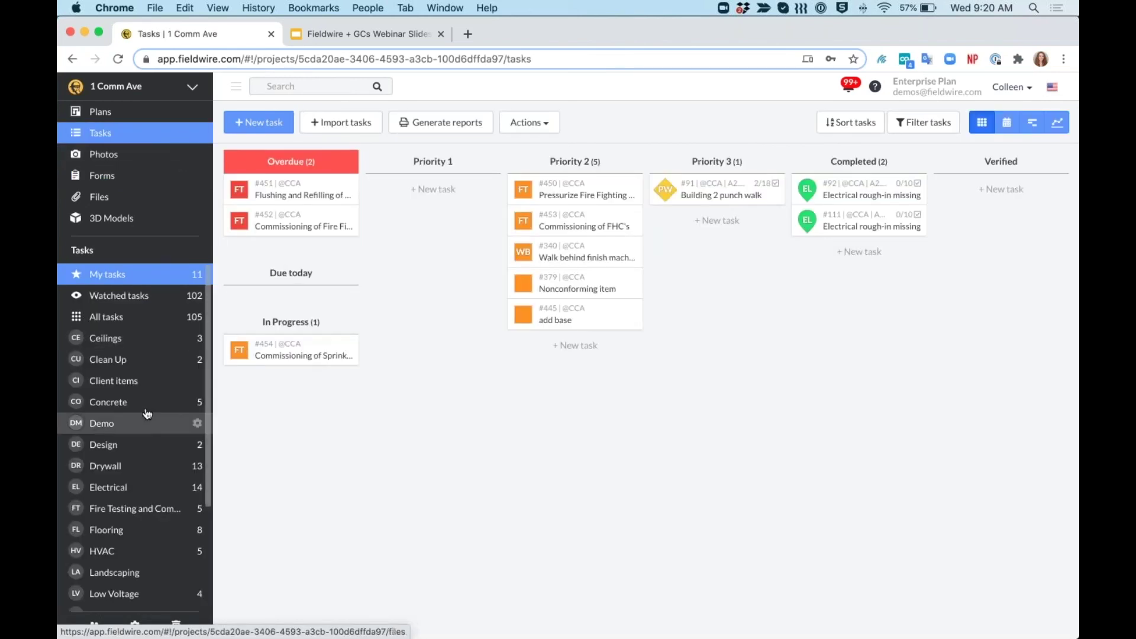
{"action": "left_click", "coordinate": [147, 410]}
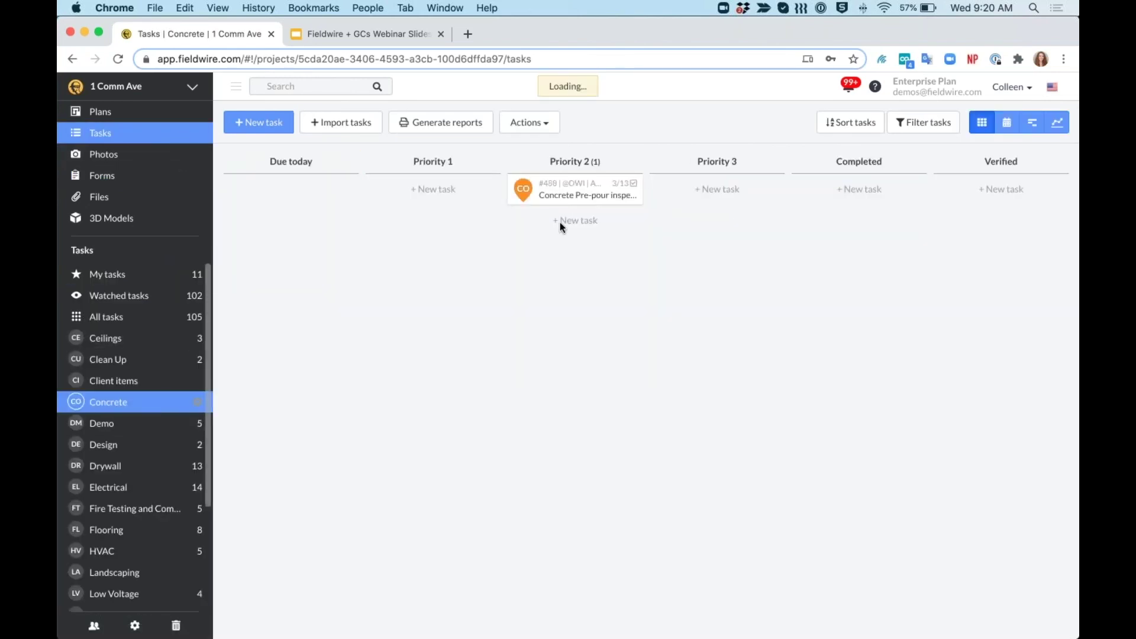
{"action": "left_click", "coordinate": [574, 189]}
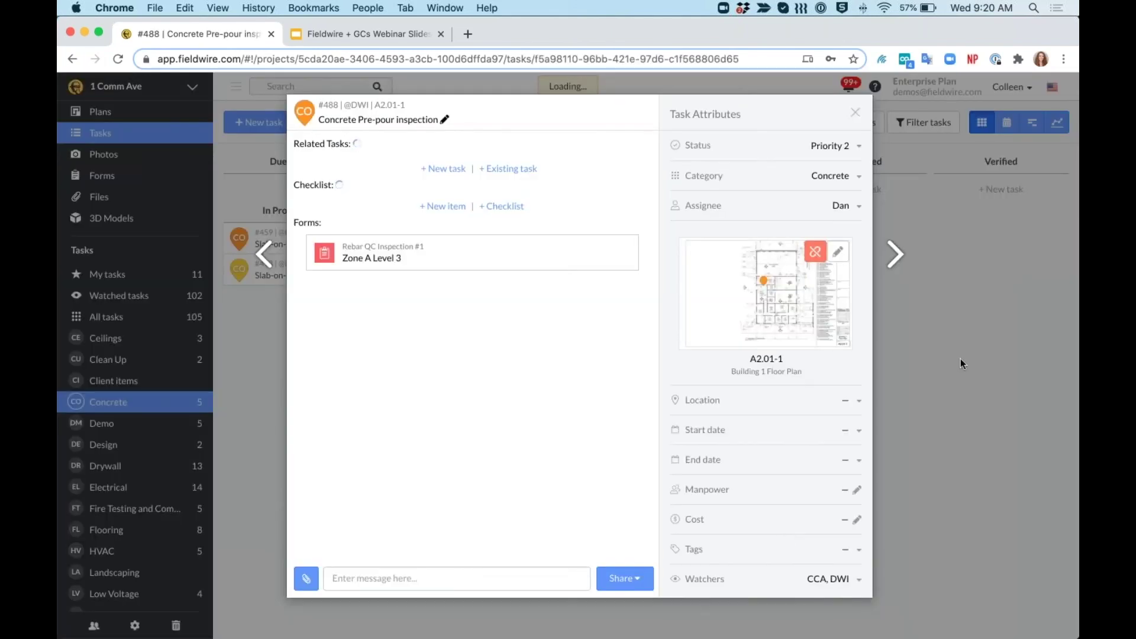
- Create and add a qaqc tag to the task, keeping both tags, and close it
{"action": "left_click", "coordinate": [858, 555]}
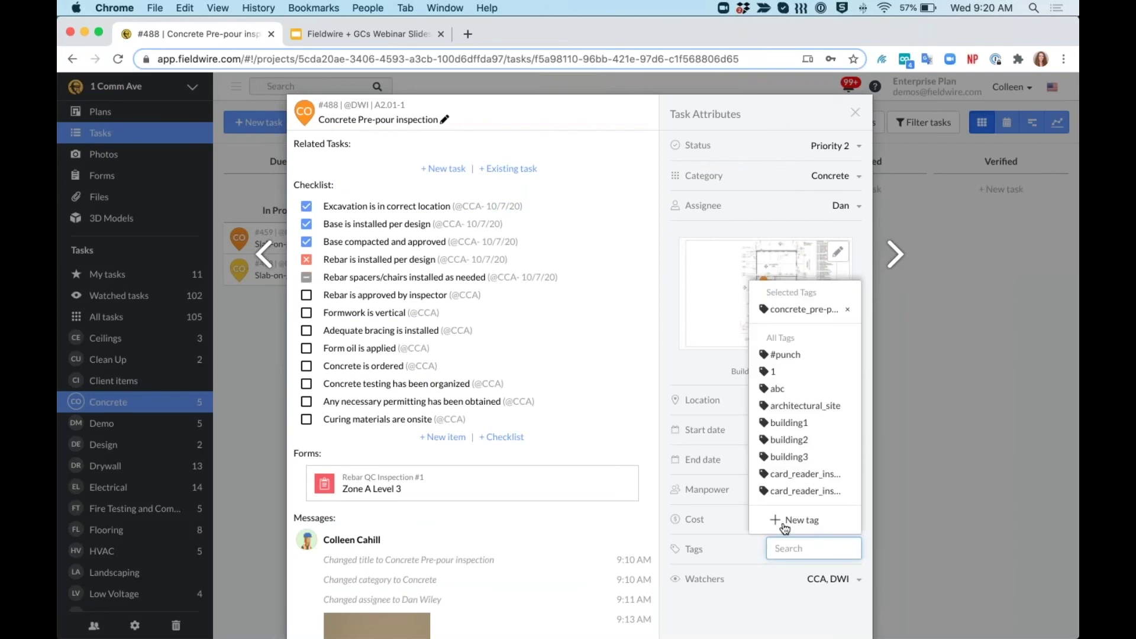
{"action": "left_click", "coordinate": [796, 519]}
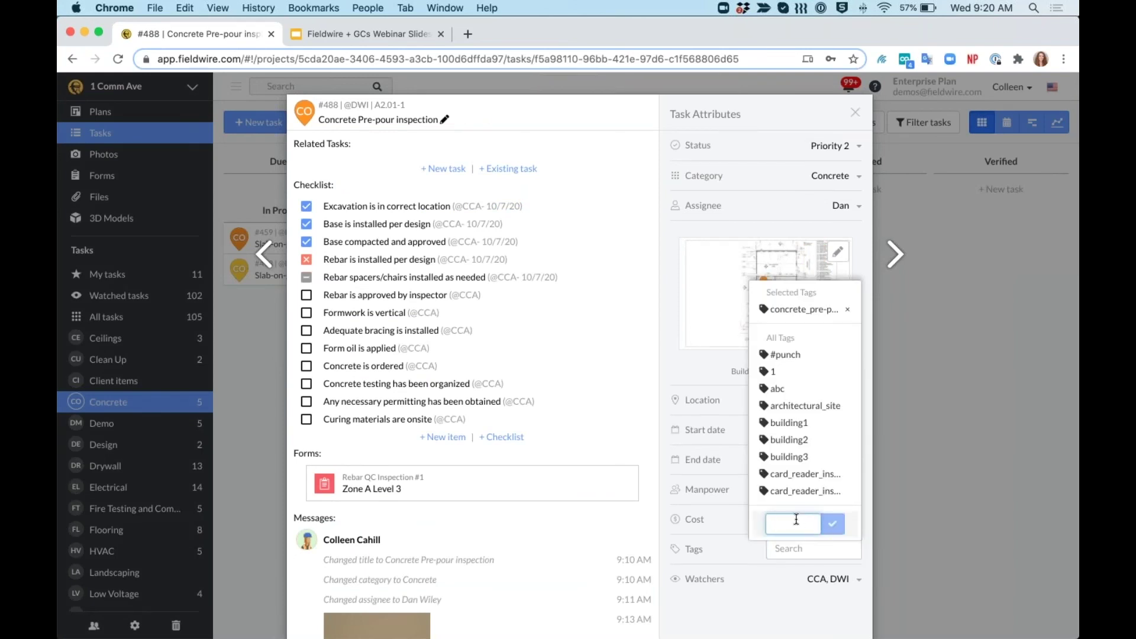
{"action": "type", "text": "qaqc"}
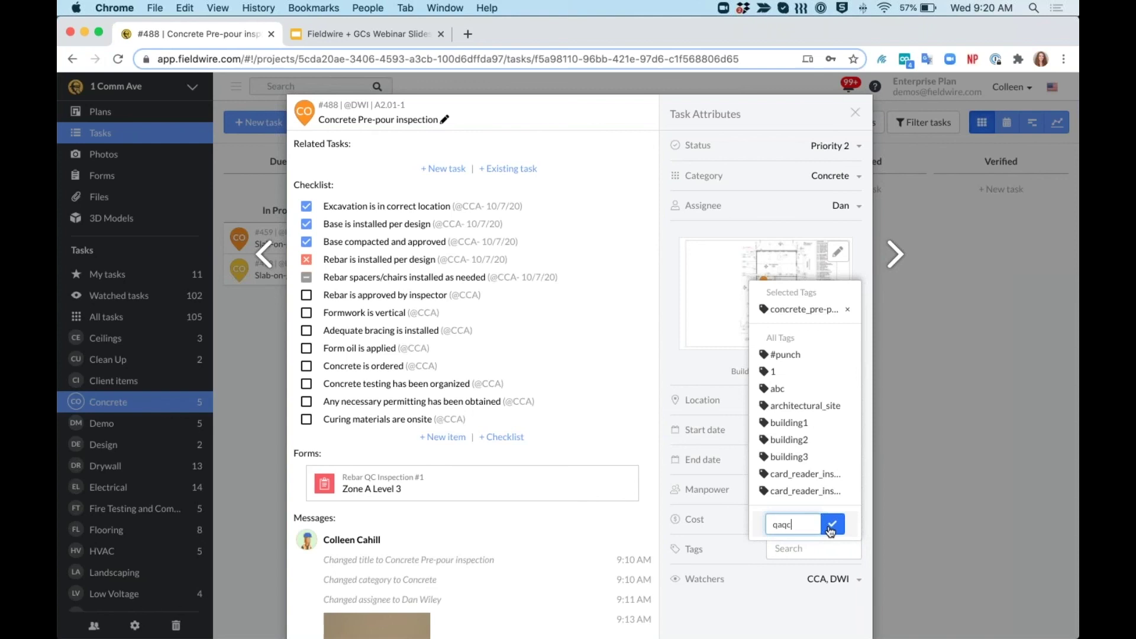
{"action": "left_click", "coordinate": [831, 525]}
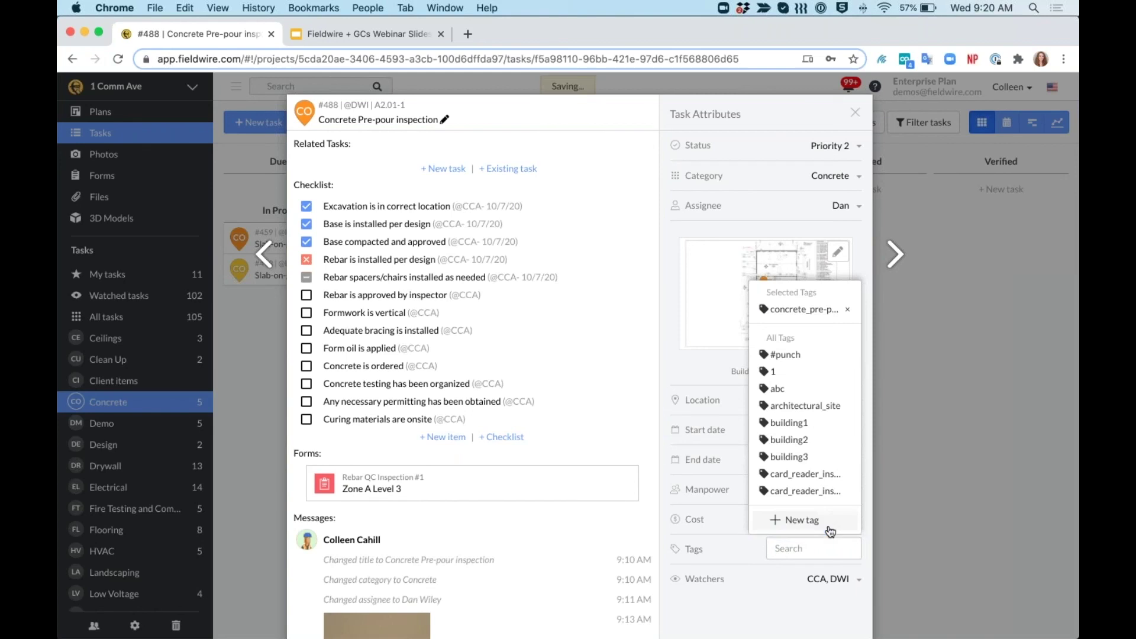
{"action": "left_click", "coordinate": [755, 611]}
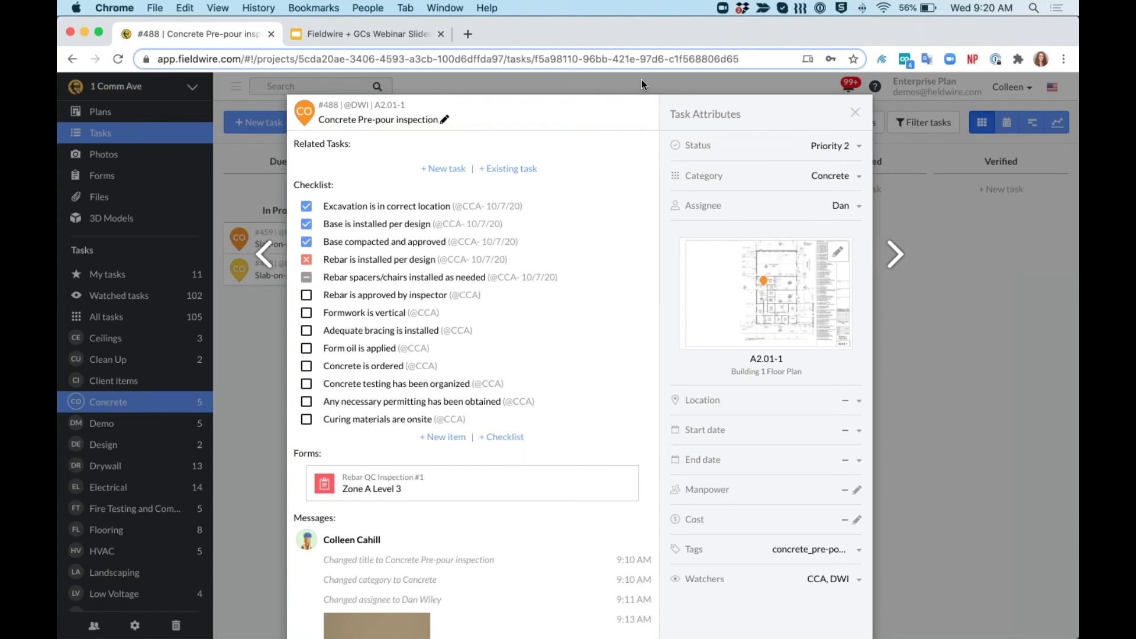
{"action": "left_click", "coordinate": [641, 79]}
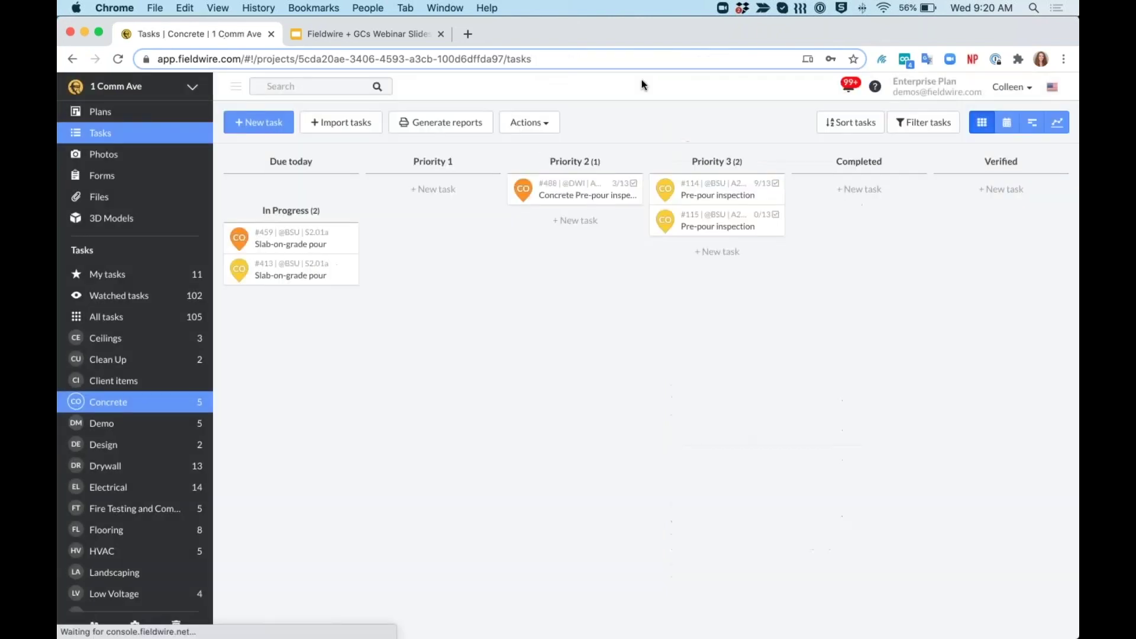
- Show all task categories and create a new report named QAQC
{"action": "left_click", "coordinate": [176, 316]}
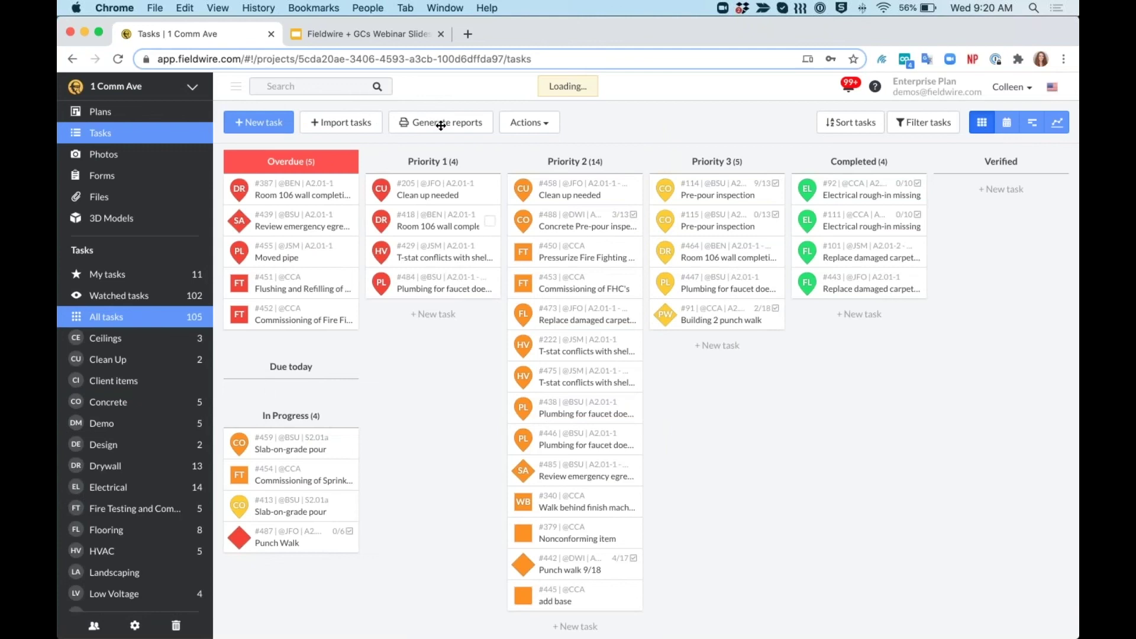
{"action": "left_click", "coordinate": [452, 121]}
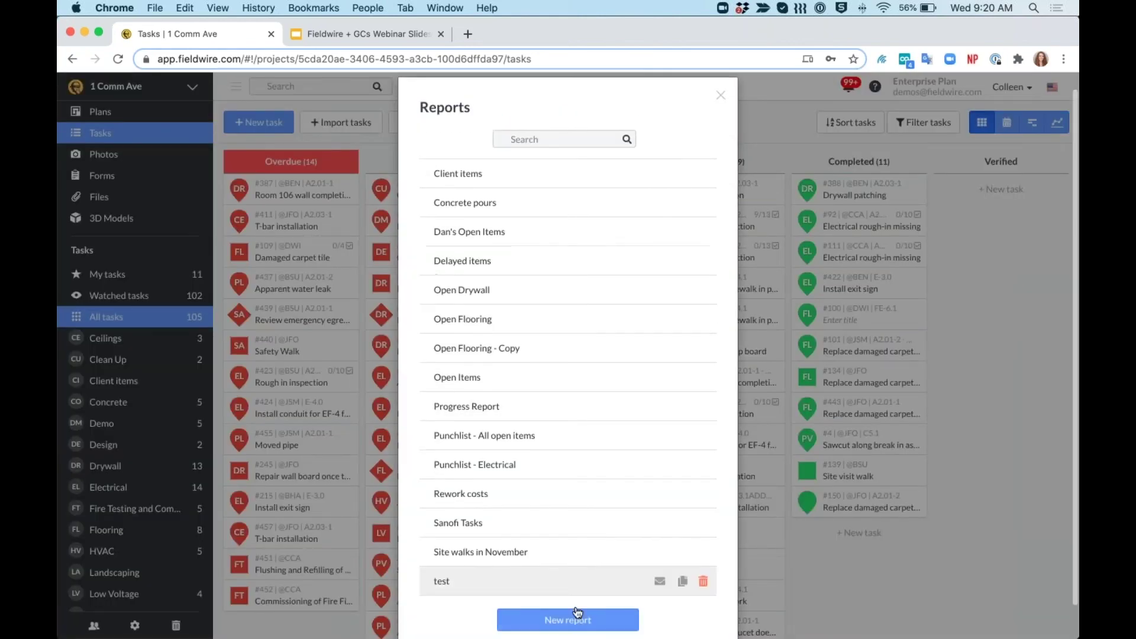
{"action": "left_click", "coordinate": [577, 615]}
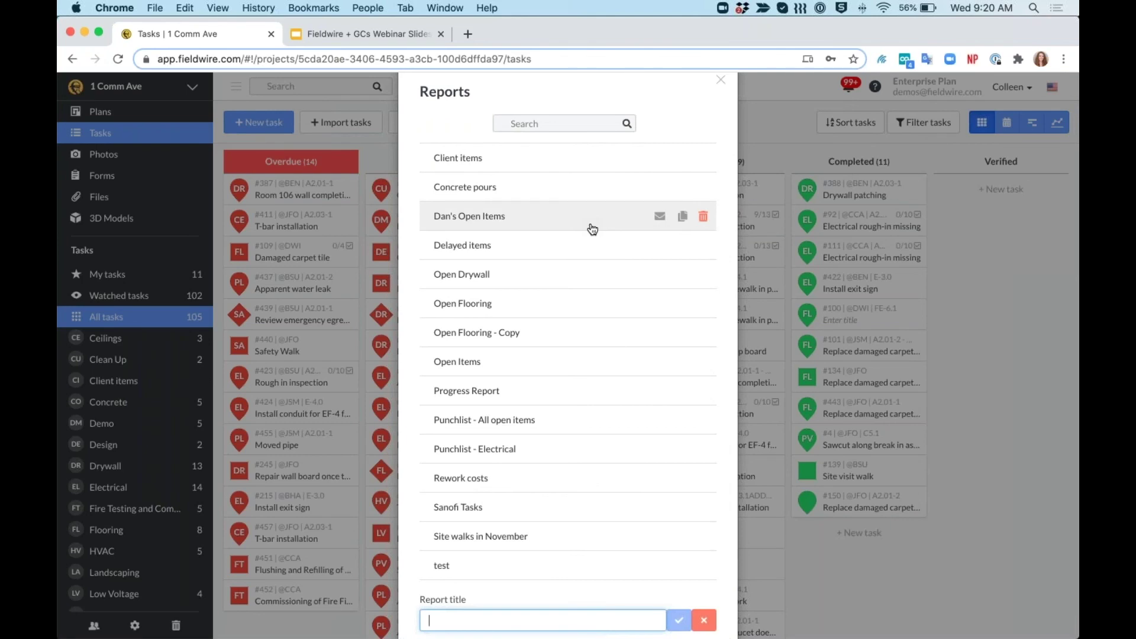
{"action": "type", "text": "QAQC"}
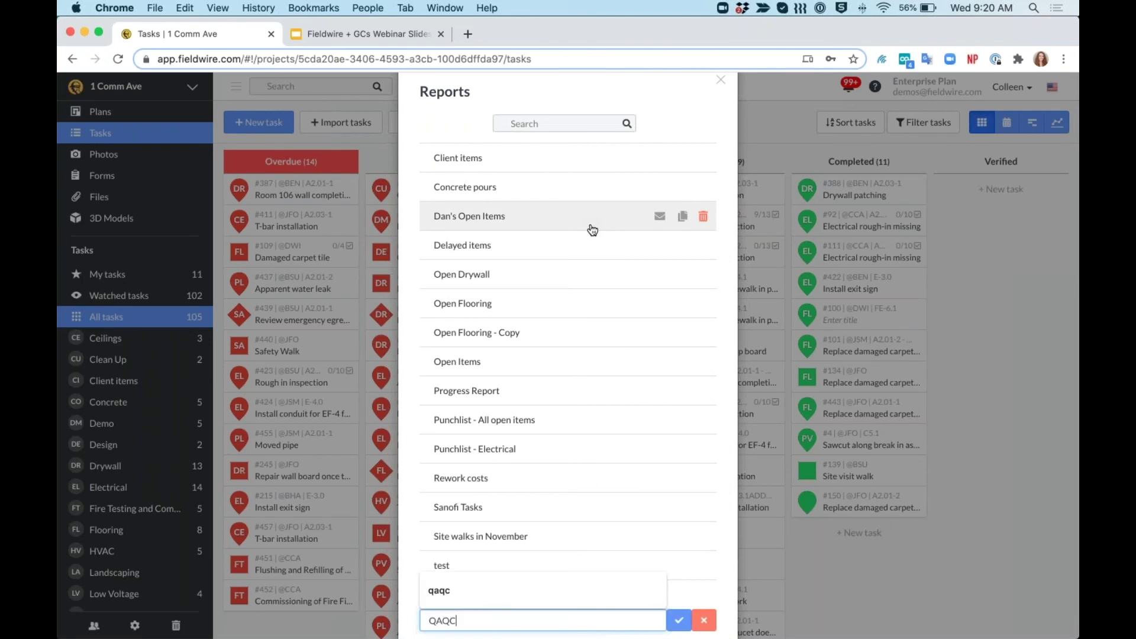
{"action": "left_click", "coordinate": [678, 619]}
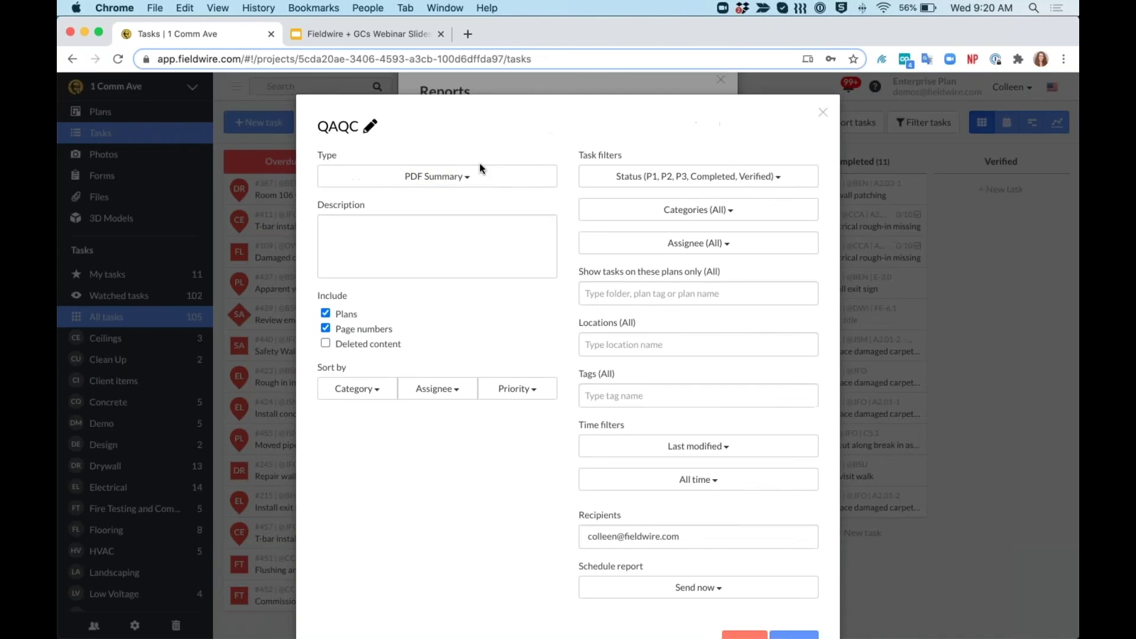
- Set the report type to PDF Detailed, including cost/manpower, attached files and a table of contents
{"action": "left_click", "coordinate": [480, 165]}
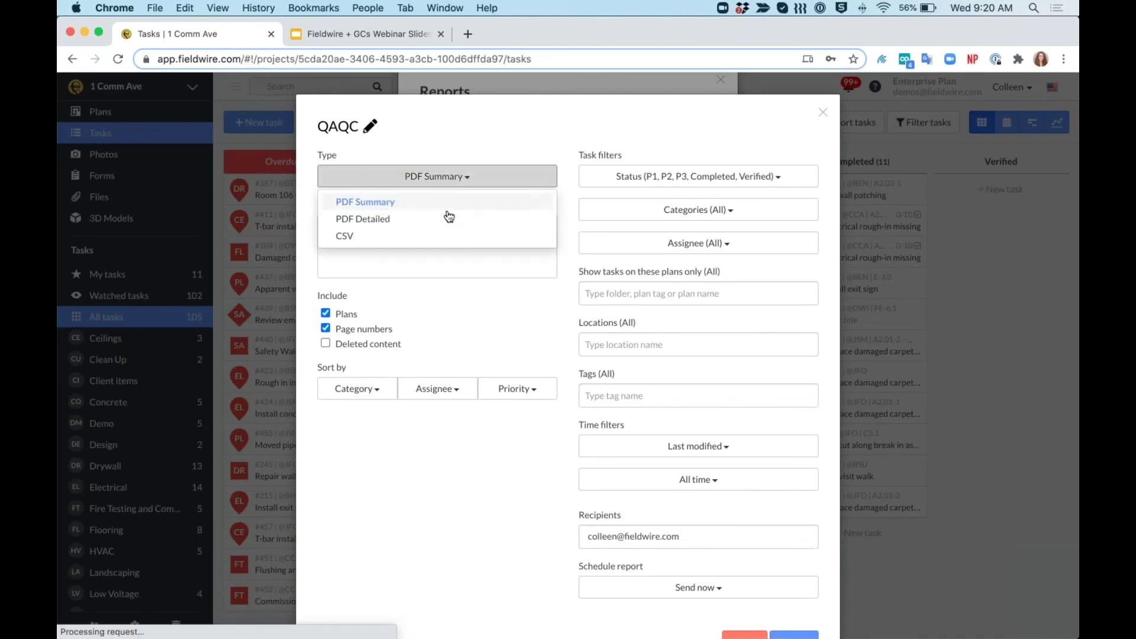
{"action": "left_click", "coordinate": [447, 216]}
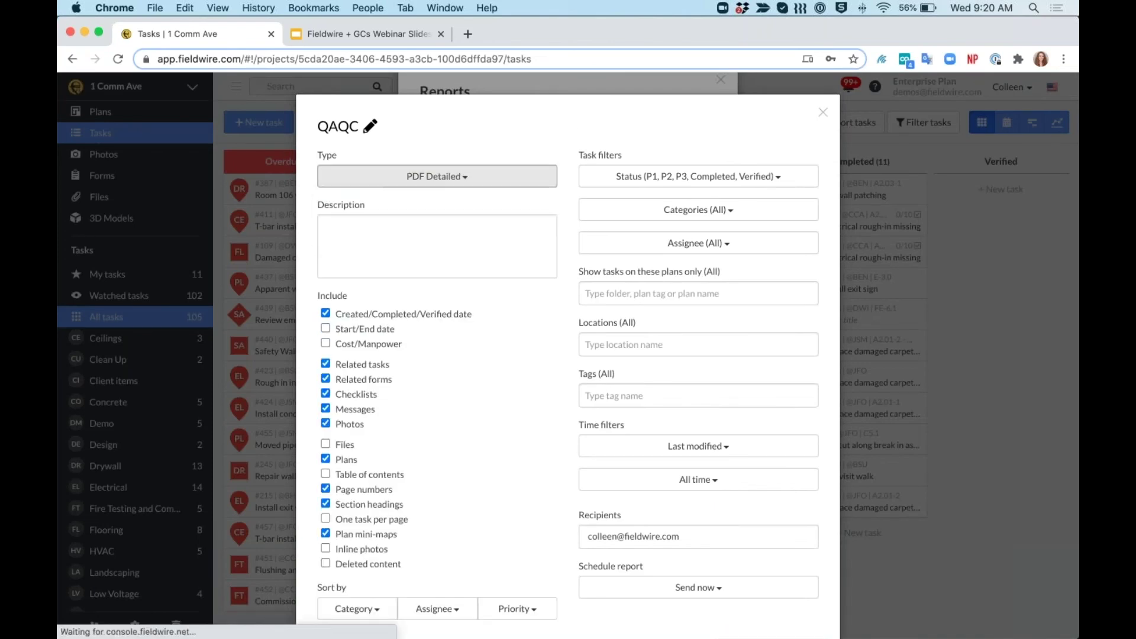
{"action": "left_click", "coordinate": [326, 344]}
{"action": "left_click", "coordinate": [326, 444]}
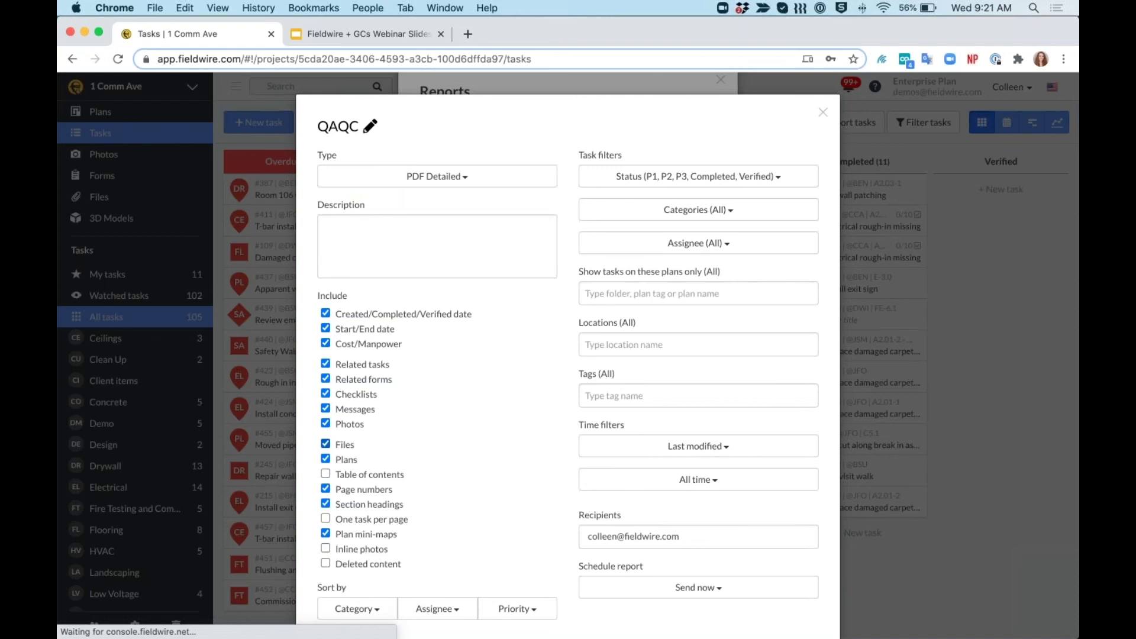
{"action": "scroll", "coordinate": [326, 444], "scroll_direction": "down", "scroll_amount": 1}
{"action": "left_click", "coordinate": [326, 466]}
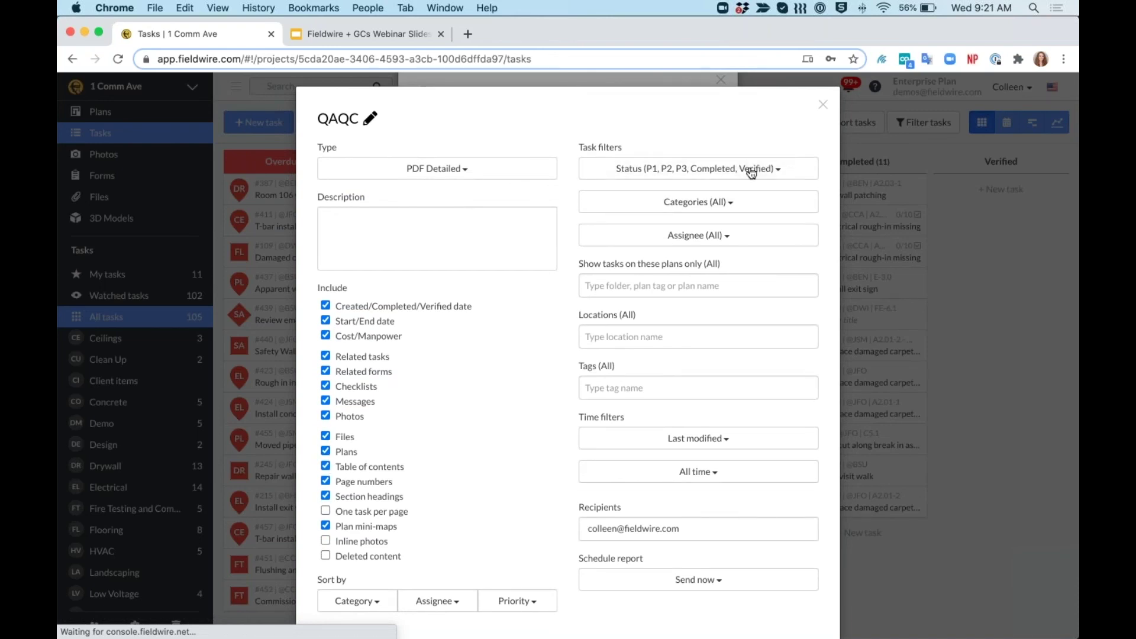
- Filter the report to tasks tagged qaqc
{"action": "left_click", "coordinate": [721, 397]}
{"action": "type", "text": "qa"}
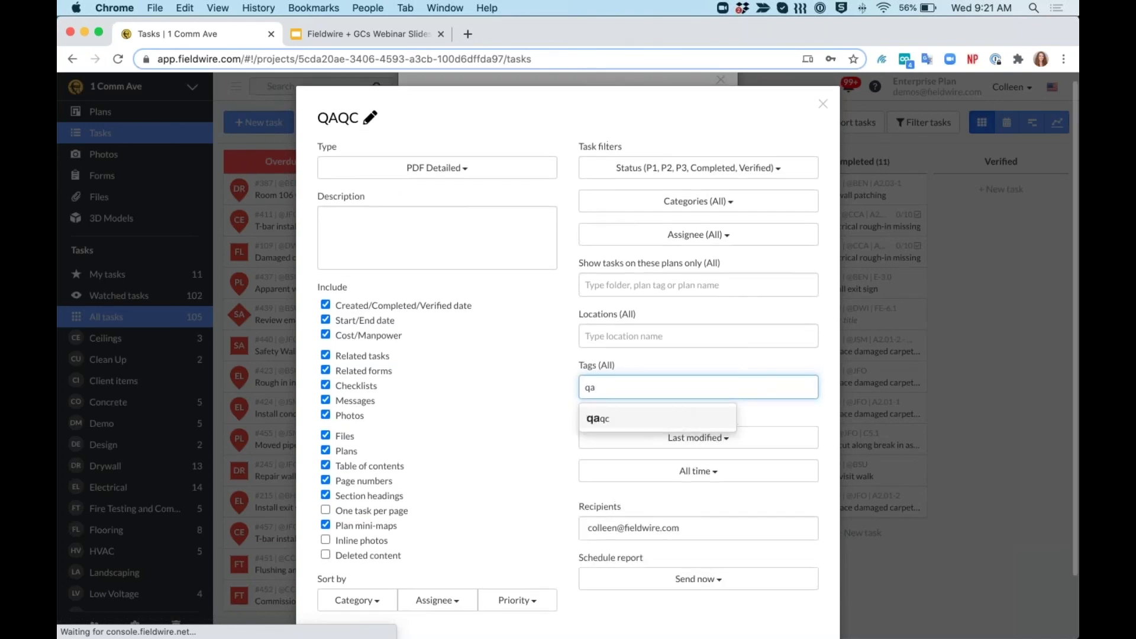
{"action": "key", "text": "Return"}
{"action": "left_click", "coordinate": [723, 373]}
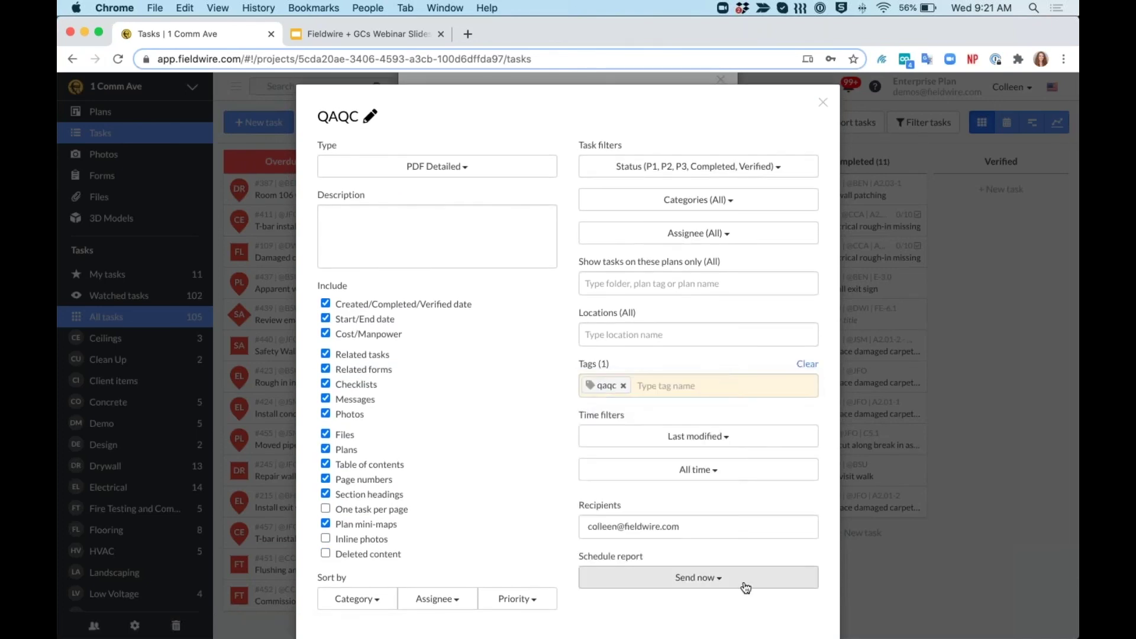
- Set the report schedule to Weekly and review the Categories filter without changes
{"action": "scroll", "coordinate": [745, 587], "scroll_direction": "down", "scroll_amount": 2}
{"action": "left_click", "coordinate": [731, 515]}
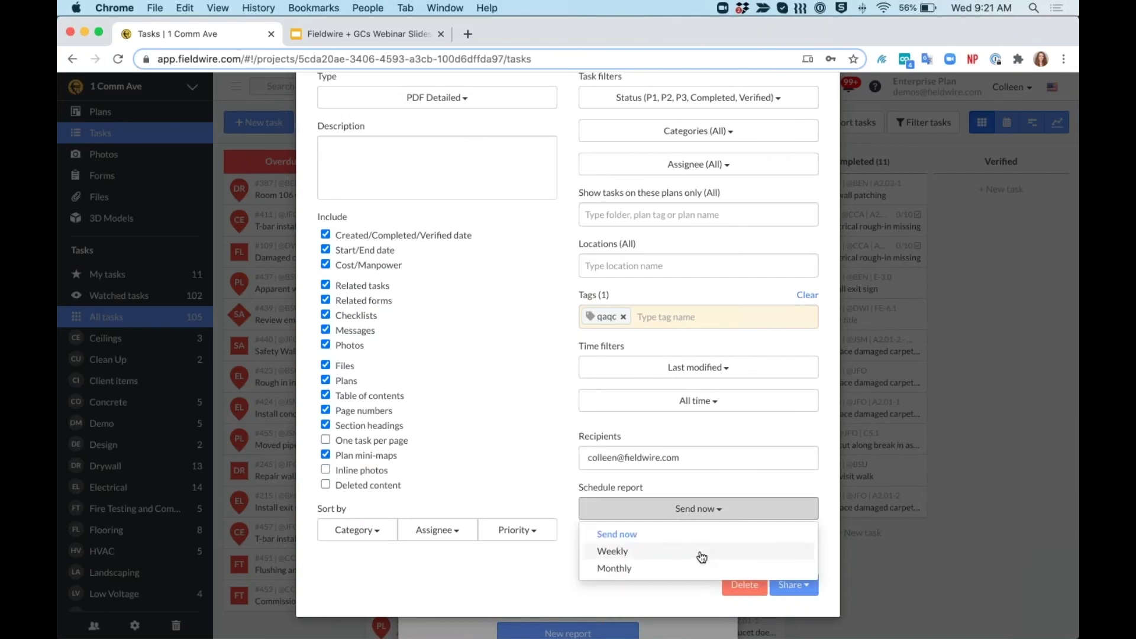
{"action": "left_click", "coordinate": [592, 553]}
{"action": "scroll", "coordinate": [585, 568], "scroll_direction": "down", "scroll_amount": 1}
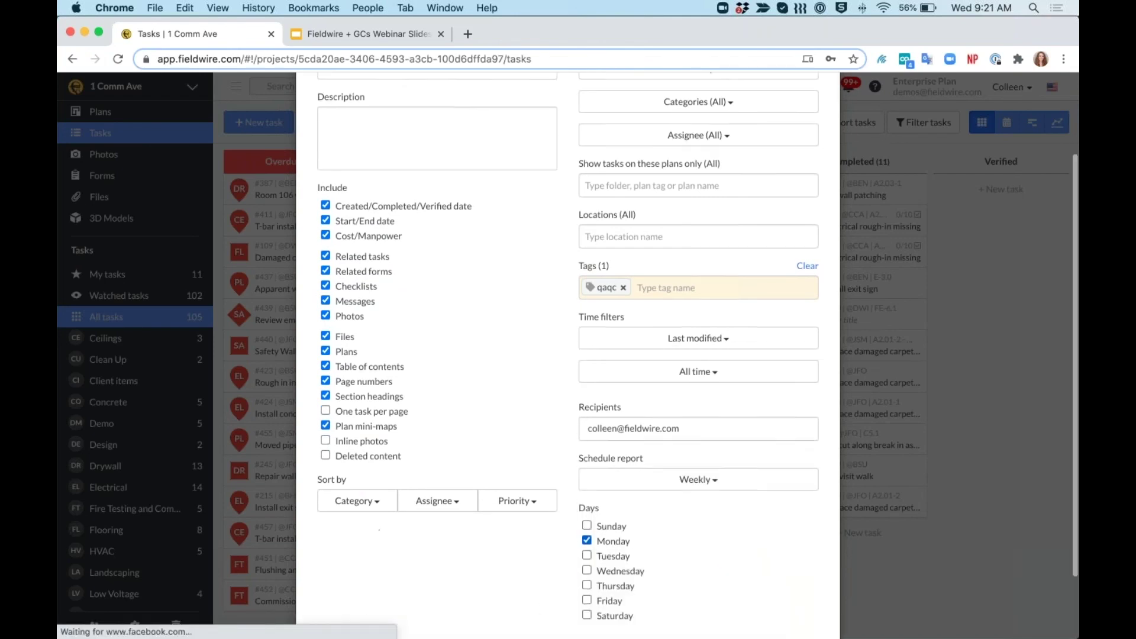
{"action": "scroll", "coordinate": [517, 575], "scroll_direction": "up", "scroll_amount": 3}
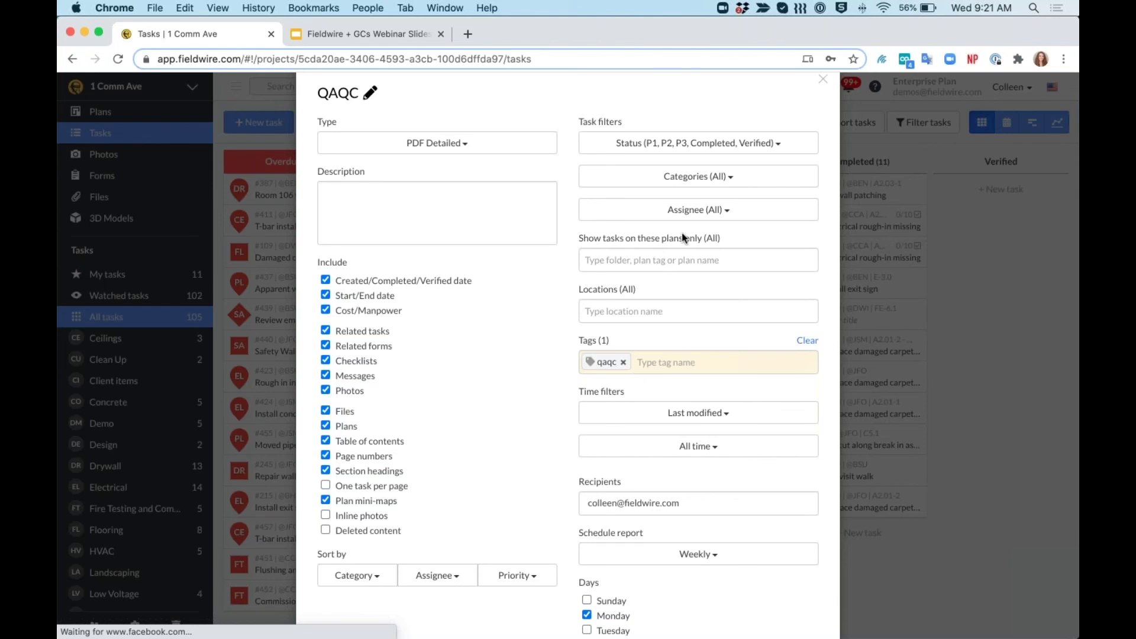
{"action": "left_click", "coordinate": [685, 179]}
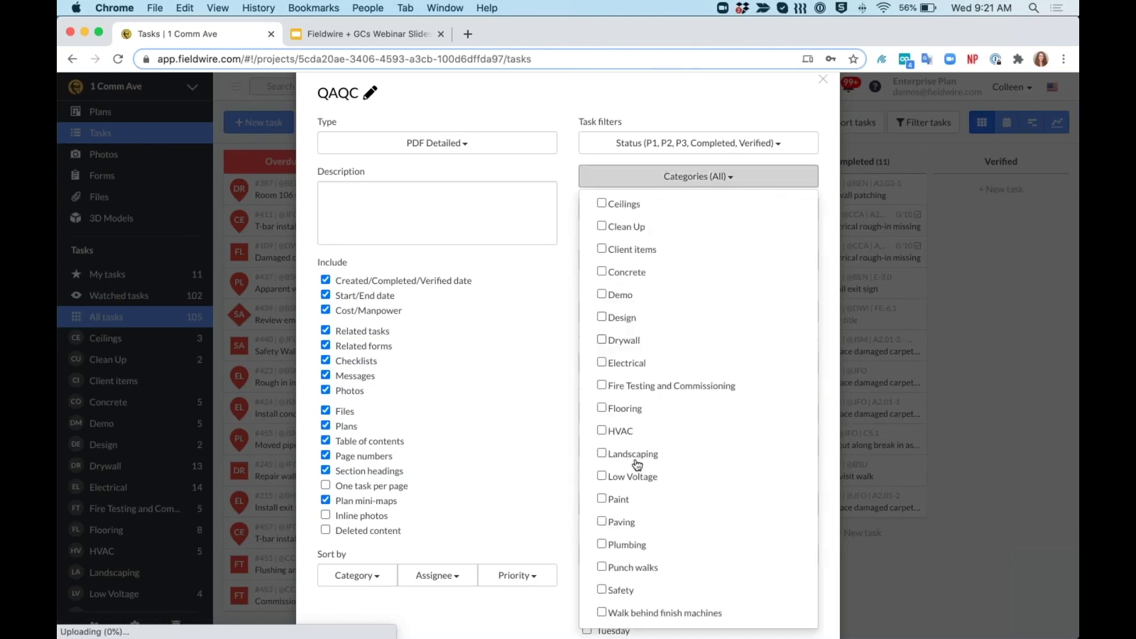
{"action": "left_click", "coordinate": [708, 183]}
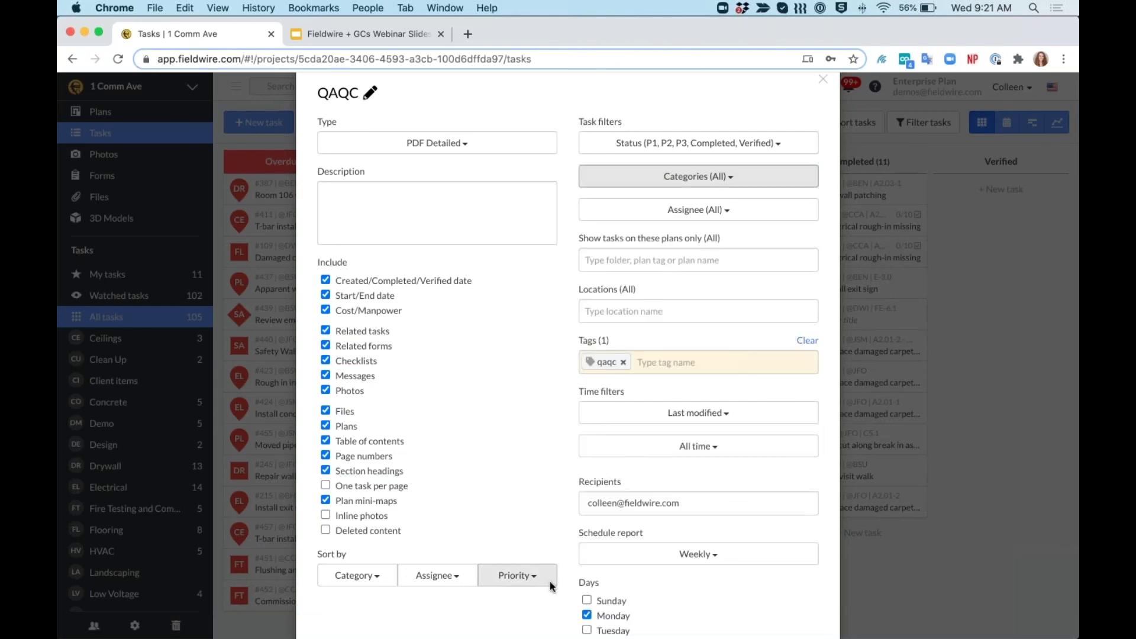
- Switch the schedule back to Send now and download the QAQC report as a PDF
{"action": "scroll", "coordinate": [517, 575], "scroll_direction": "down", "scroll_amount": 3}
{"action": "scroll", "coordinate": [710, 414], "scroll_direction": "down", "scroll_amount": 1}
{"action": "left_click", "coordinate": [716, 399]}
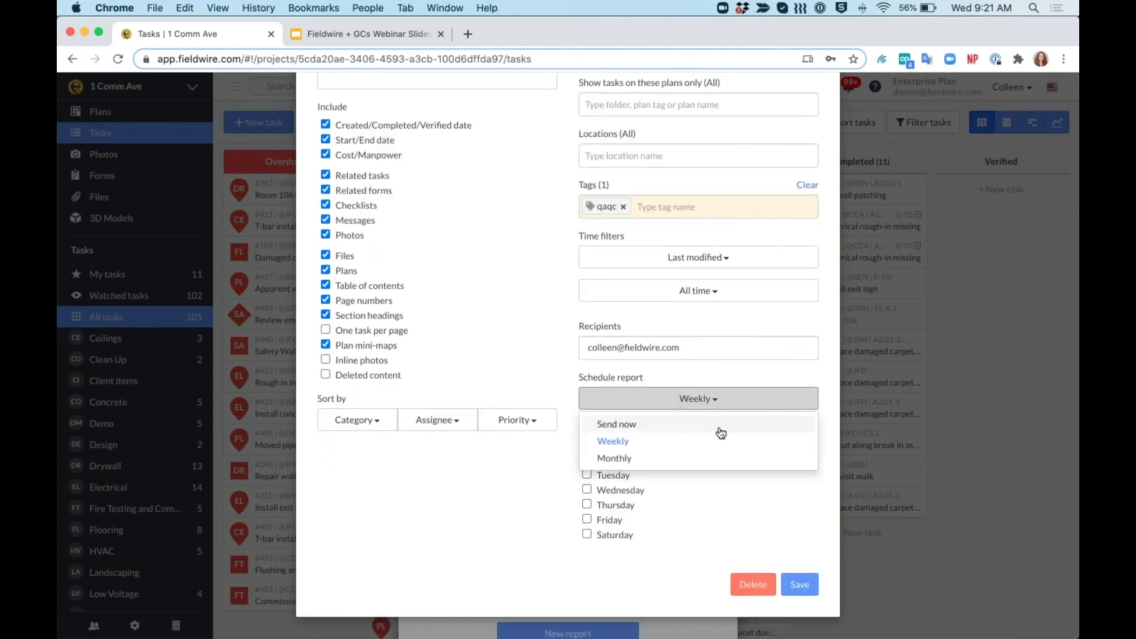
{"action": "left_click", "coordinate": [616, 423]}
{"action": "left_click", "coordinate": [793, 583]}
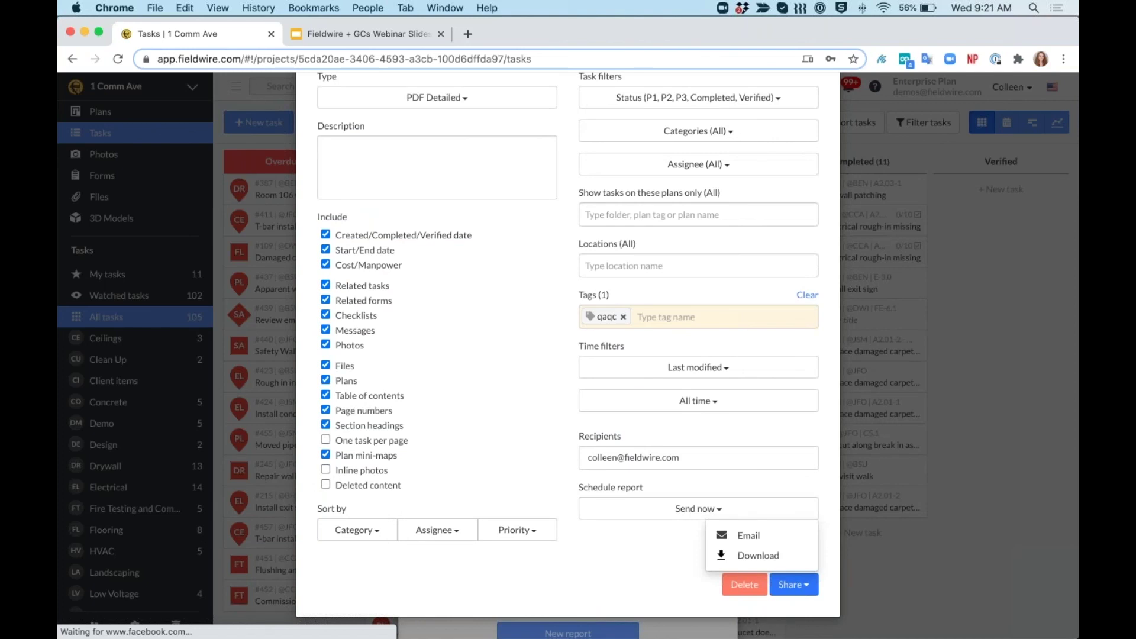
{"action": "left_click", "coordinate": [785, 555]}
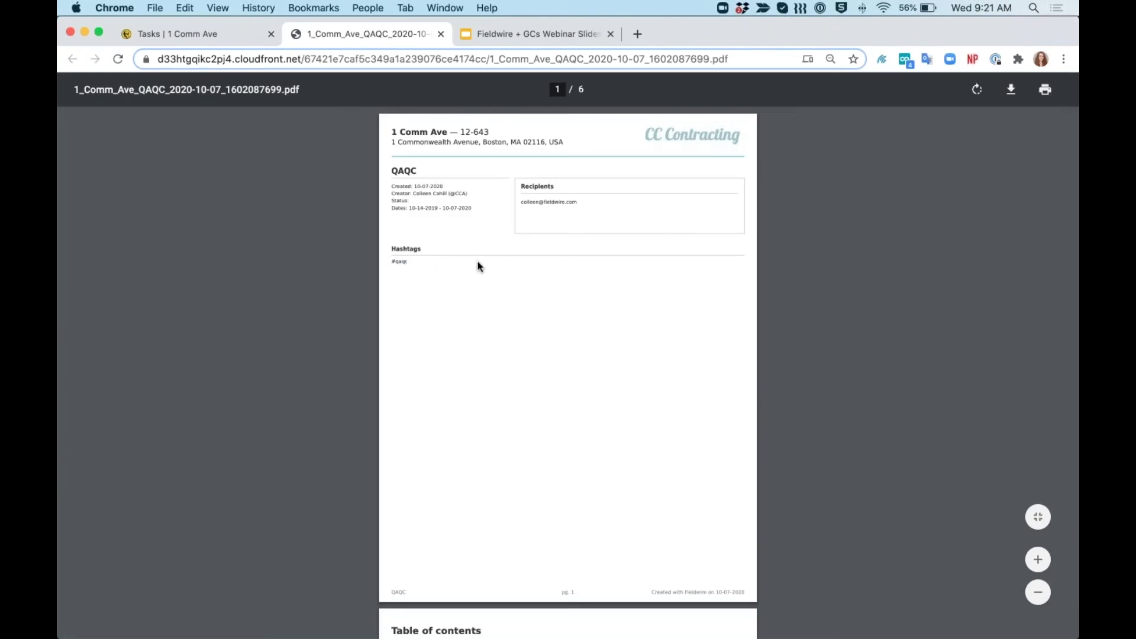
- Scroll the QAQC PDF from the cover and table of contents to task #488 on page 3
{"action": "scroll", "coordinate": [479, 266], "scroll_direction": "down", "scroll_amount": 5}
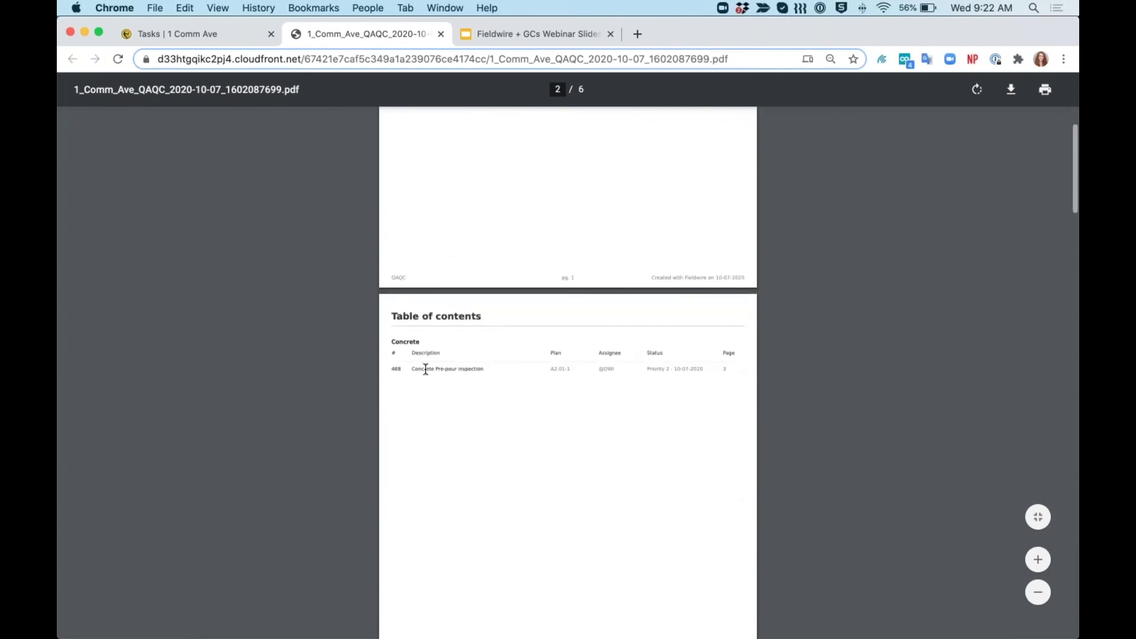
{"action": "scroll", "coordinate": [566, 362], "scroll_direction": "down", "scroll_amount": 10}
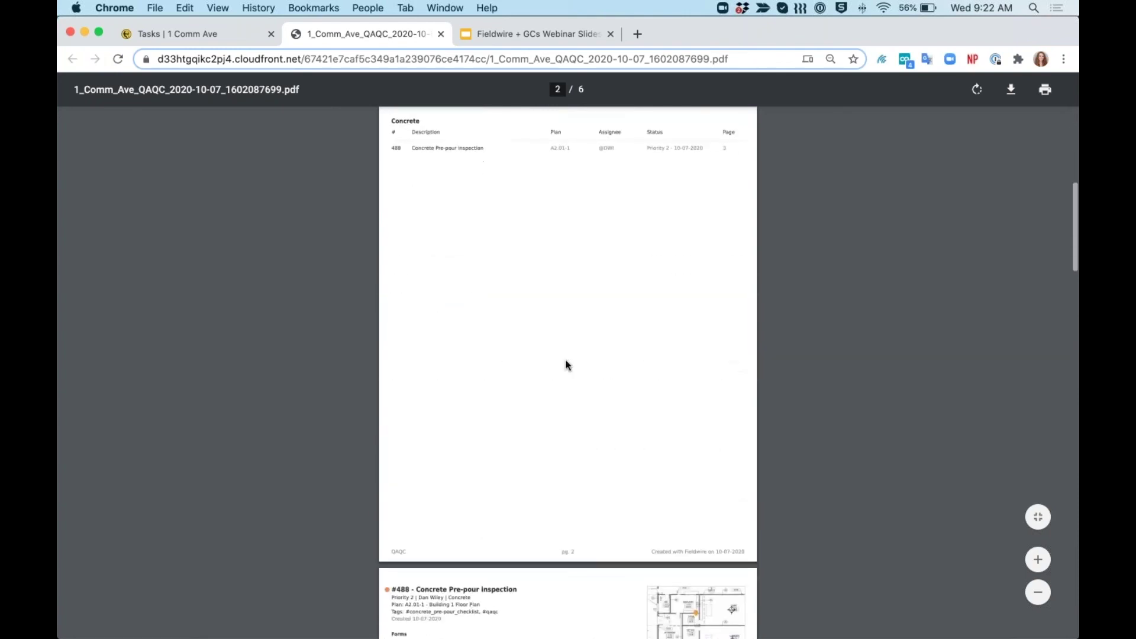
{"action": "scroll", "coordinate": [566, 365], "scroll_direction": "down", "scroll_amount": 1}
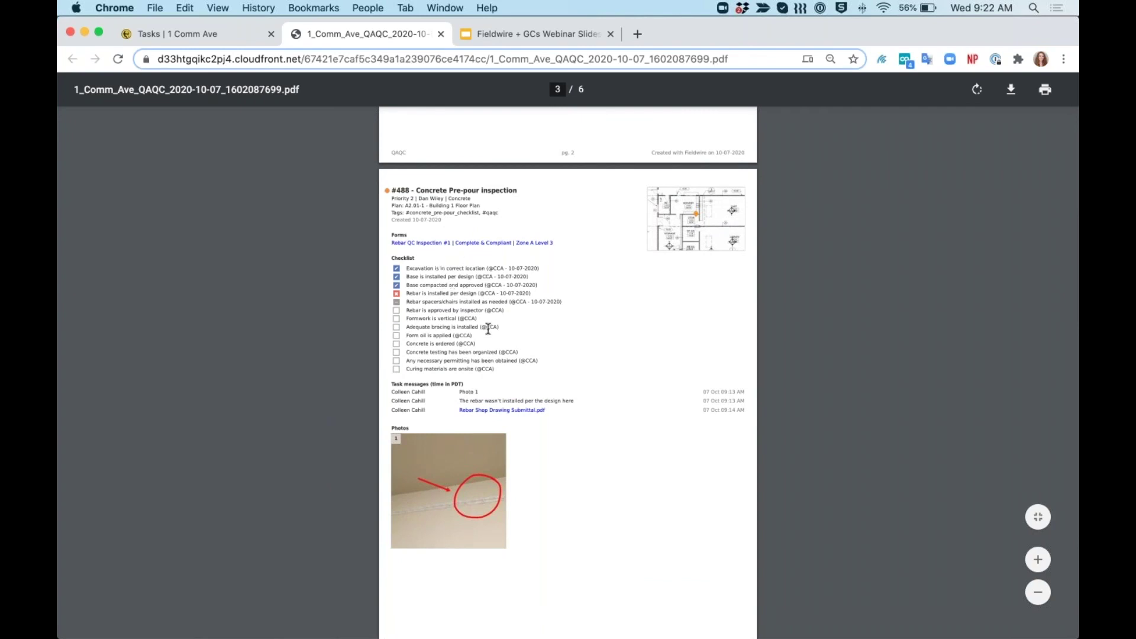
{"action": "scroll", "coordinate": [488, 327], "scroll_direction": "down", "scroll_amount": 1}
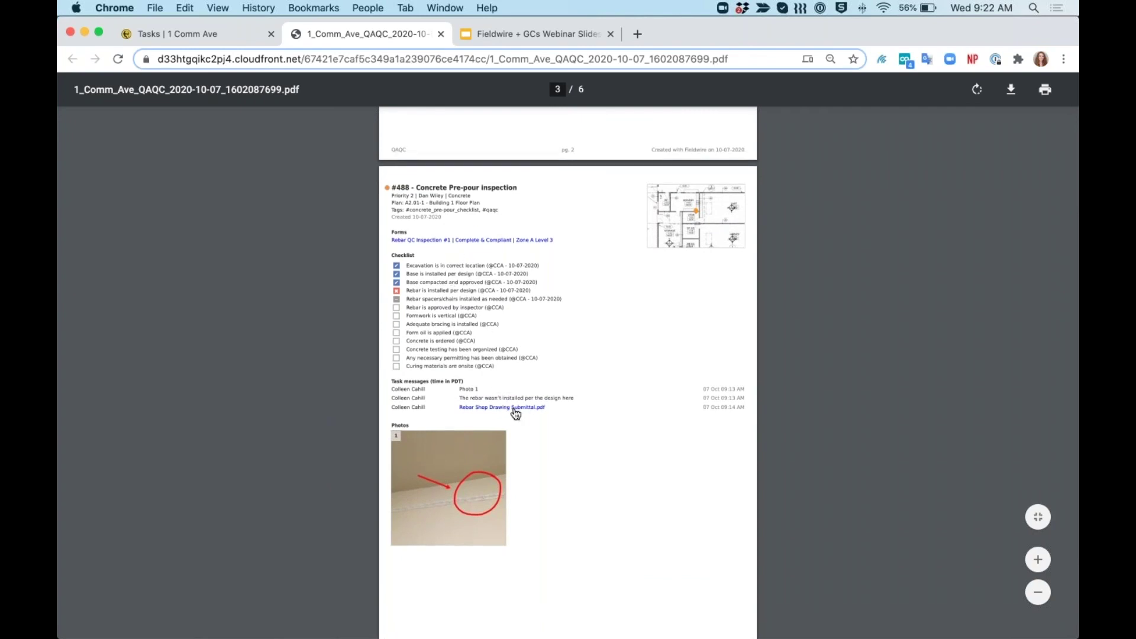